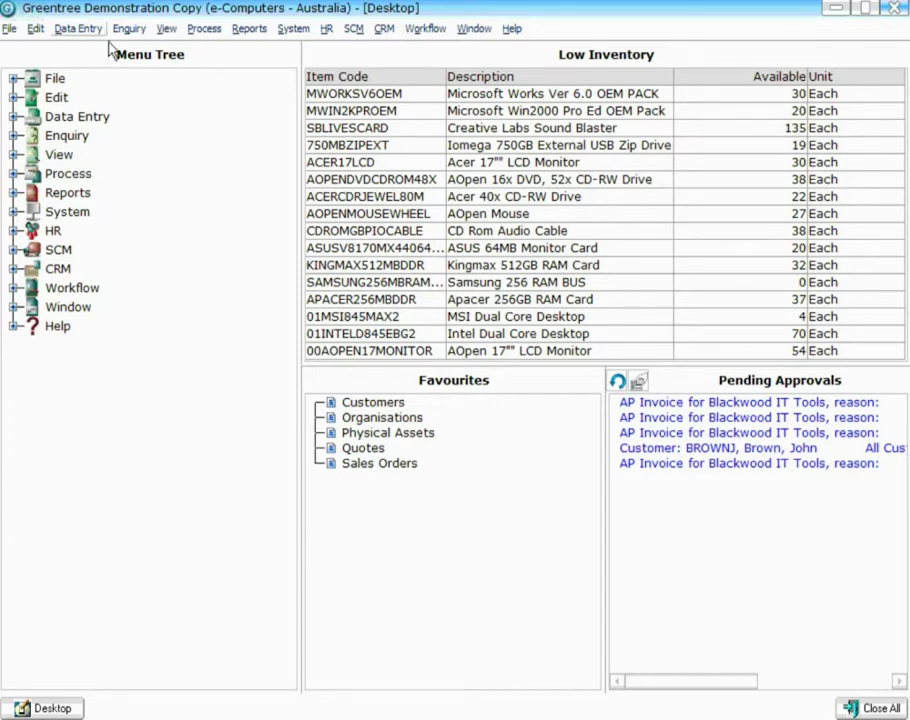
Start a new alert collection under the workflow approvals and alerts and name it Low Inventory List
{"action": "left_click", "coordinate": [416, 31]}
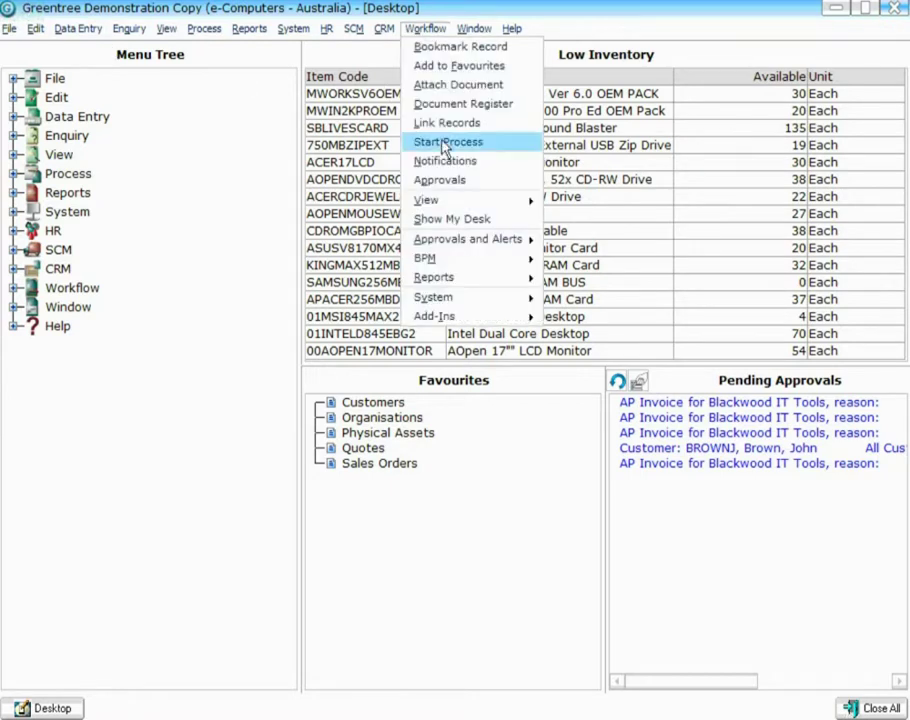
{"action": "mouse_move", "coordinate": [473, 244]}
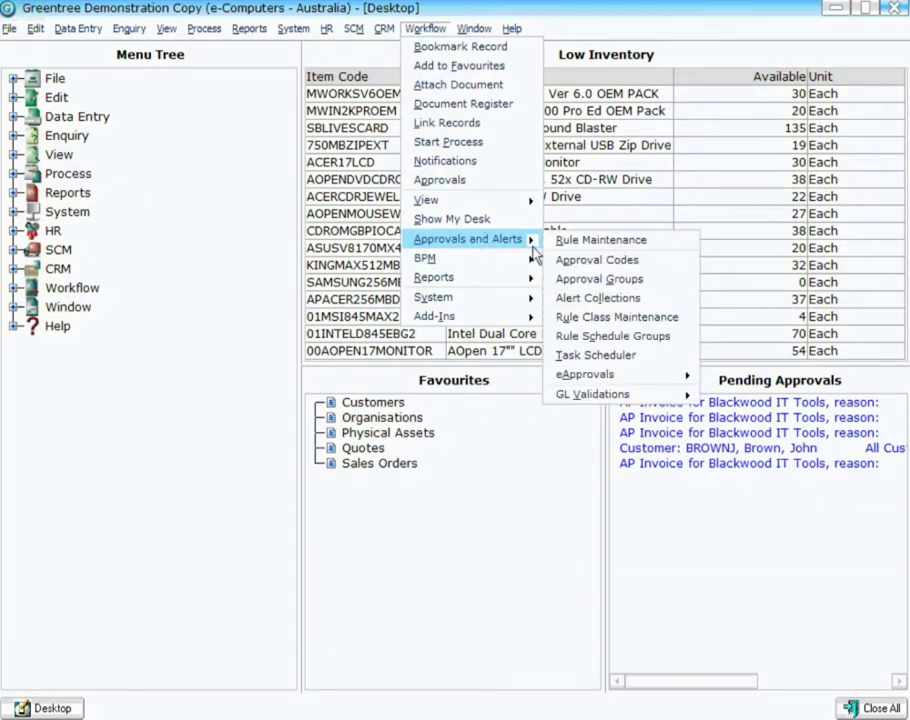
{"action": "left_click", "coordinate": [653, 303]}
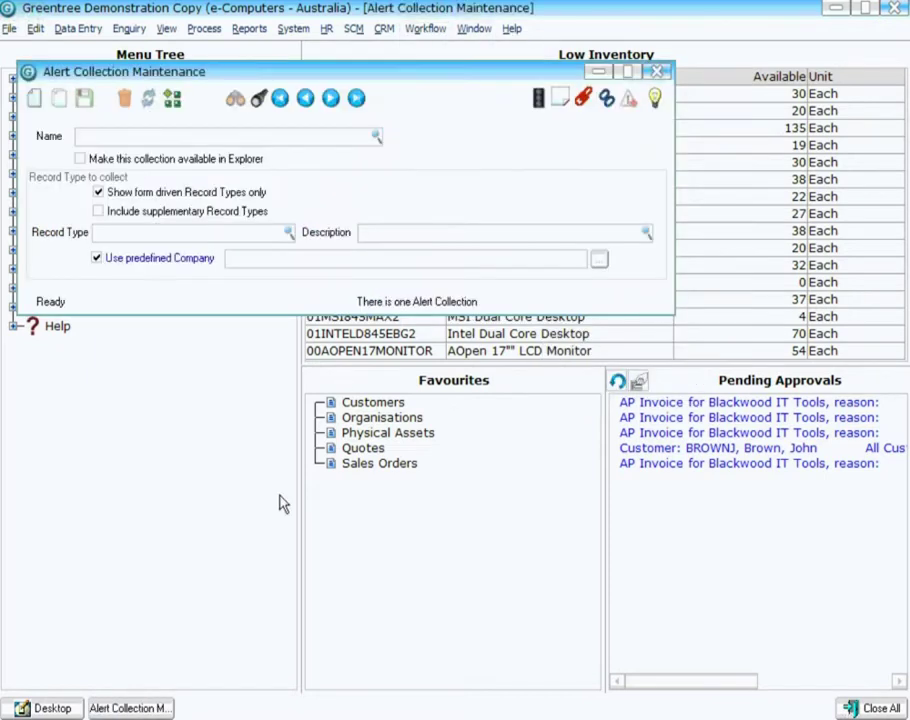
{"action": "type", "text": "Low Inventory List"}
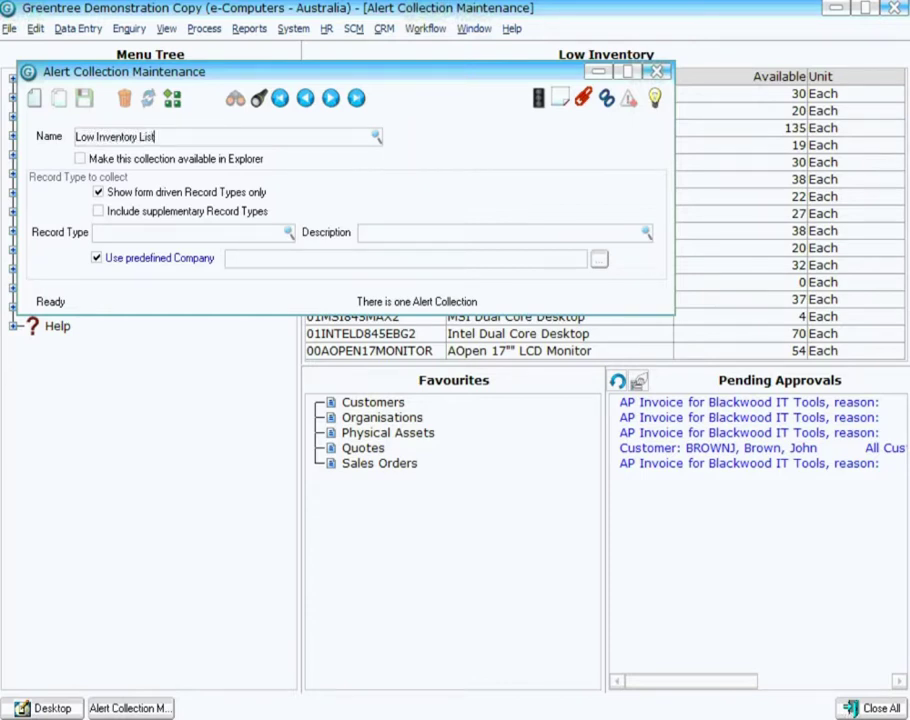
Set the collection's record type to StockItem (Inventory Item), save it, and close the alert collection form
{"action": "left_click", "coordinate": [250, 234]}
{"action": "type", "text": "Stok"}
{"action": "key", "text": "Tab"}
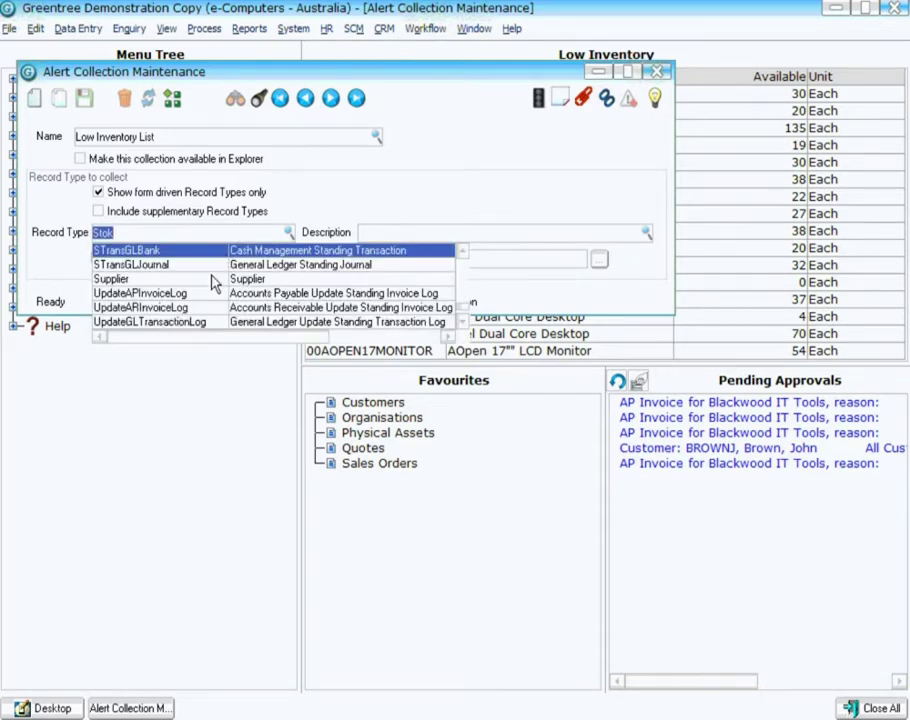
{"action": "type", "text": "Sto"}
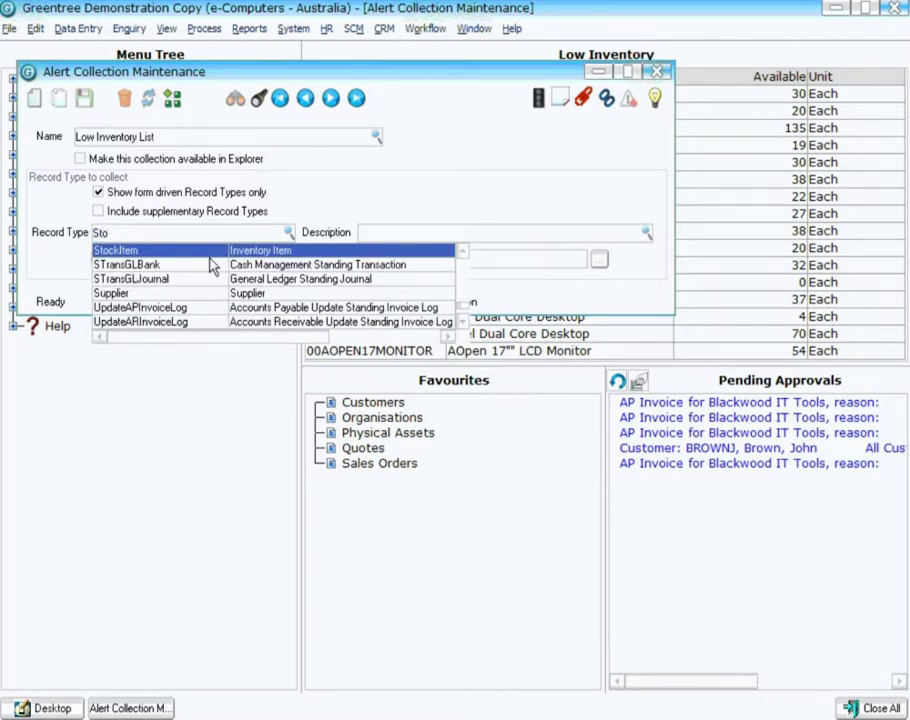
{"action": "left_click", "coordinate": [196, 255]}
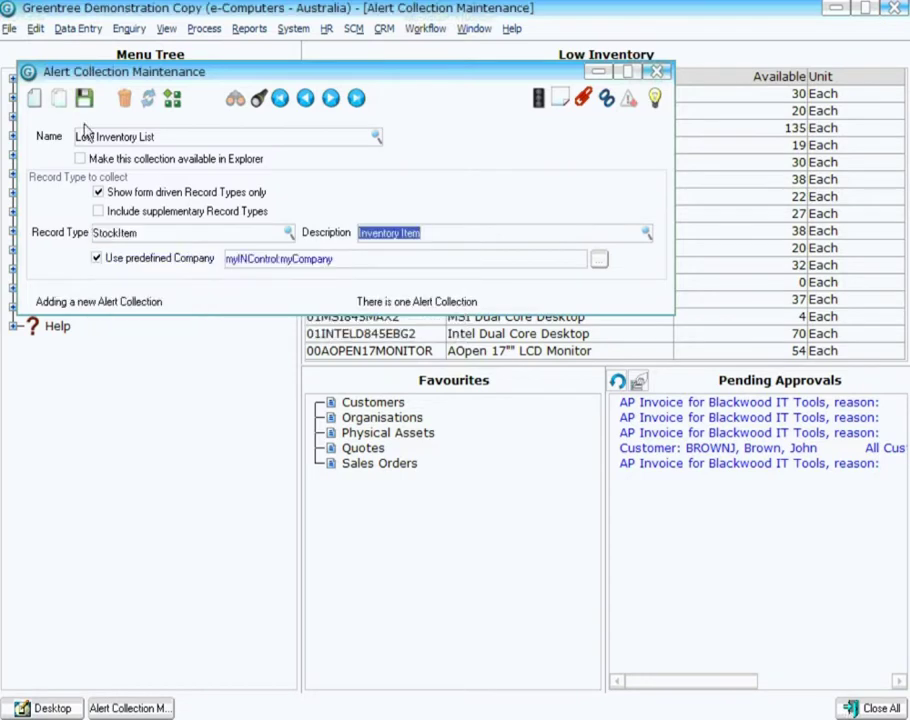
{"action": "left_click", "coordinate": [84, 100]}
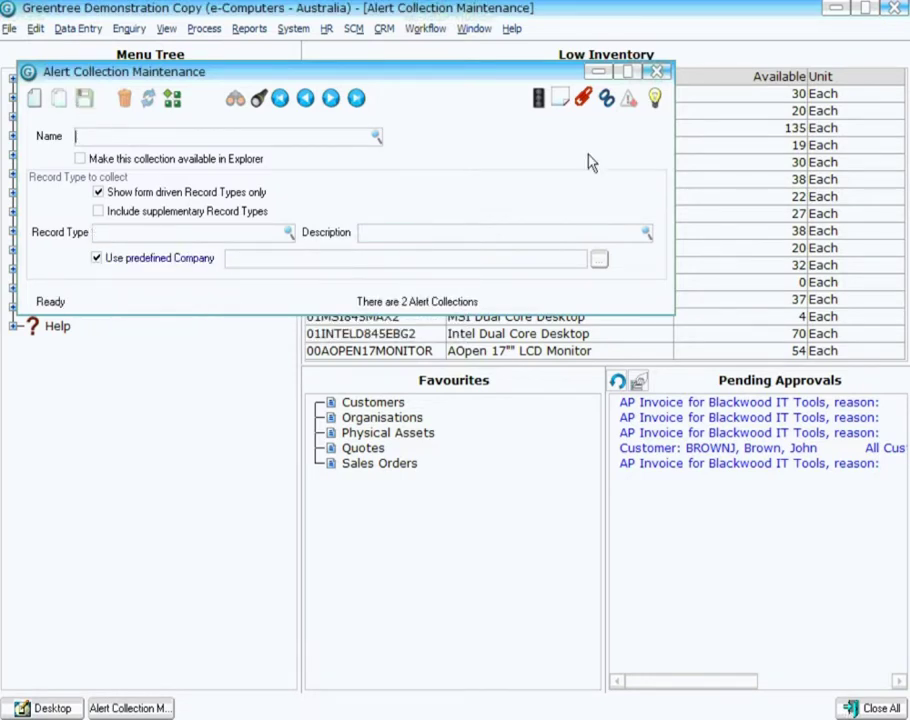
{"action": "left_click", "coordinate": [657, 72]}
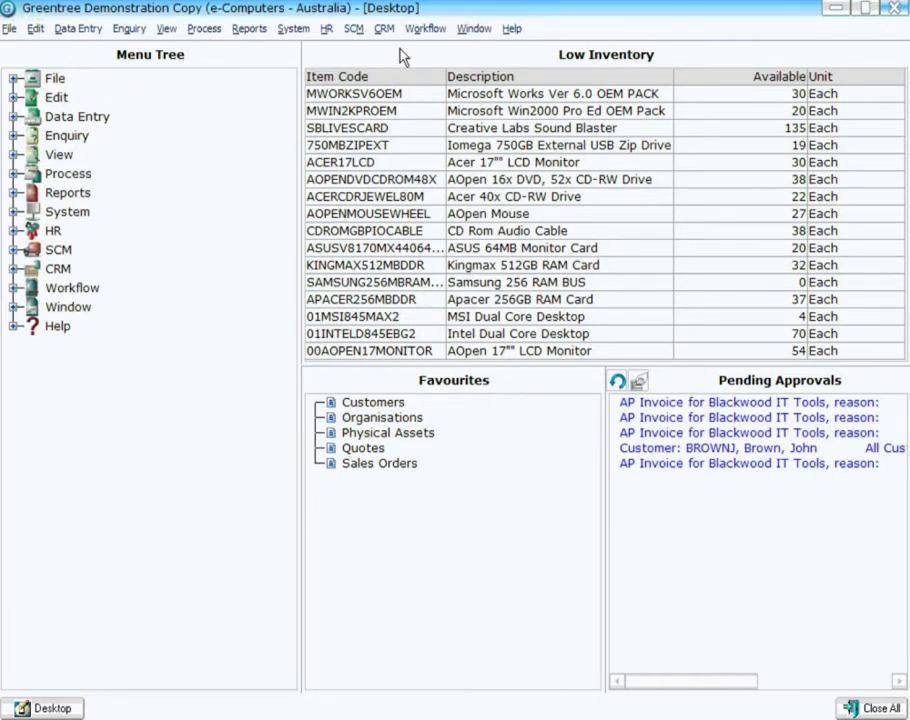
Start a new document rule on the StockItem record type and set it to run as Scheduled
{"action": "left_click", "coordinate": [428, 30]}
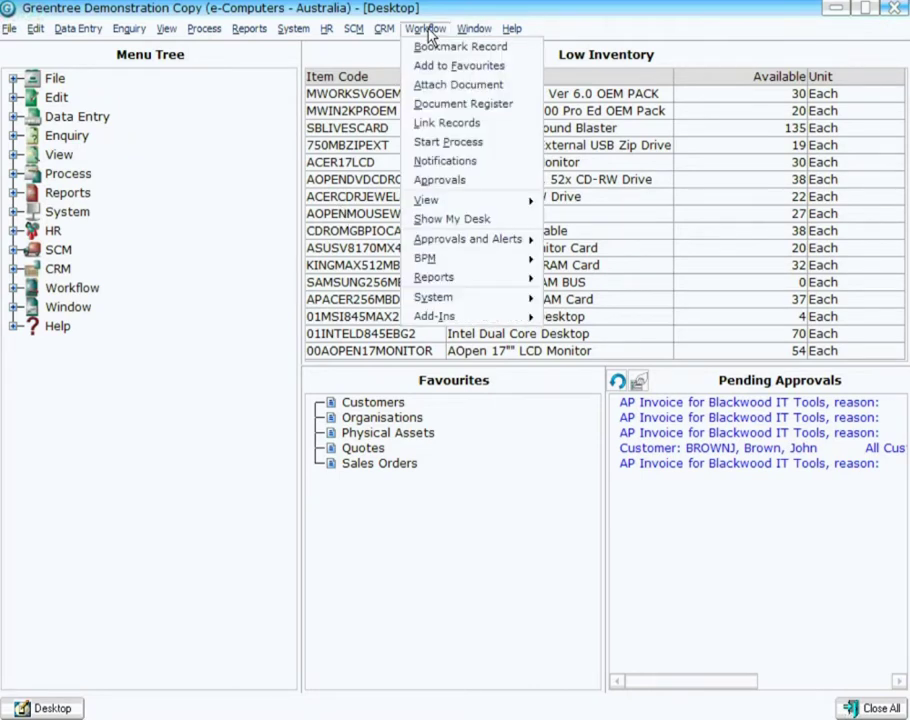
{"action": "left_click", "coordinate": [480, 240]}
{"action": "left_click", "coordinate": [615, 241]}
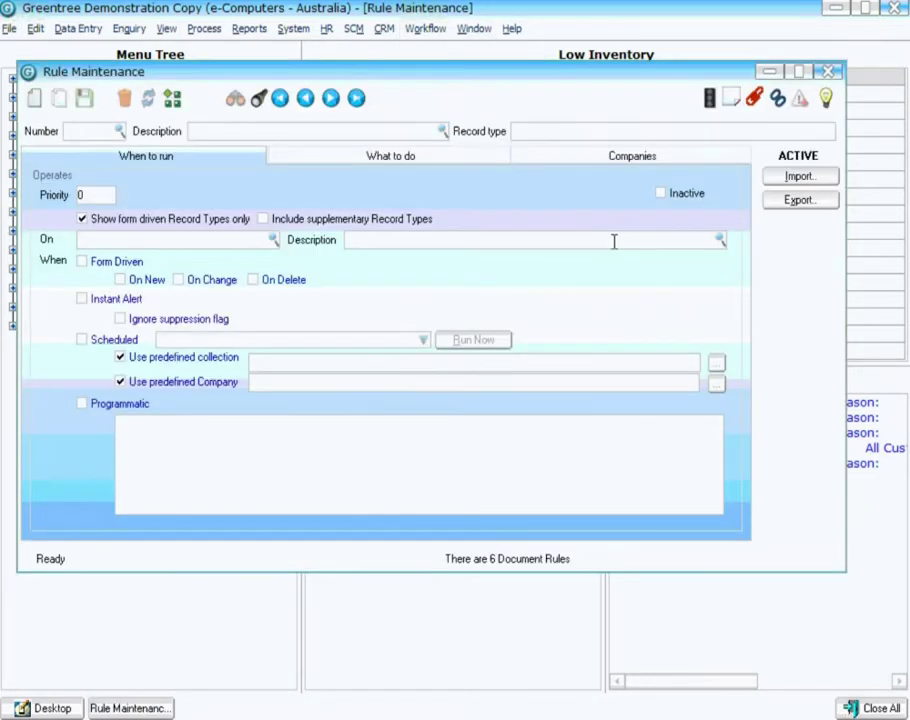
{"action": "left_click", "coordinate": [140, 239]}
{"action": "type", "text": "Stock"}
{"action": "key", "text": "Tab"}
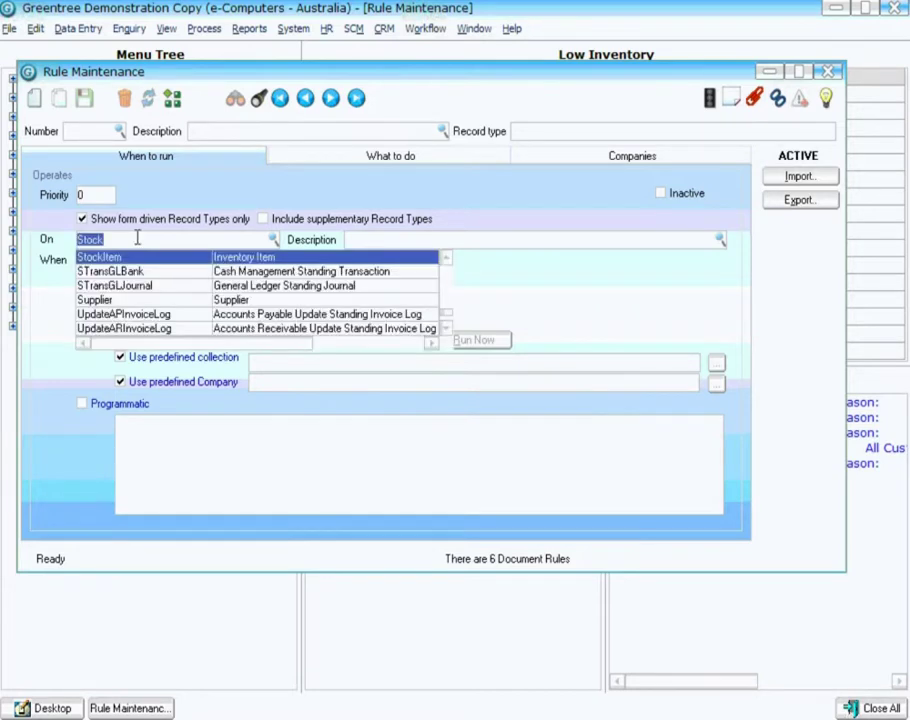
{"action": "left_click", "coordinate": [141, 259]}
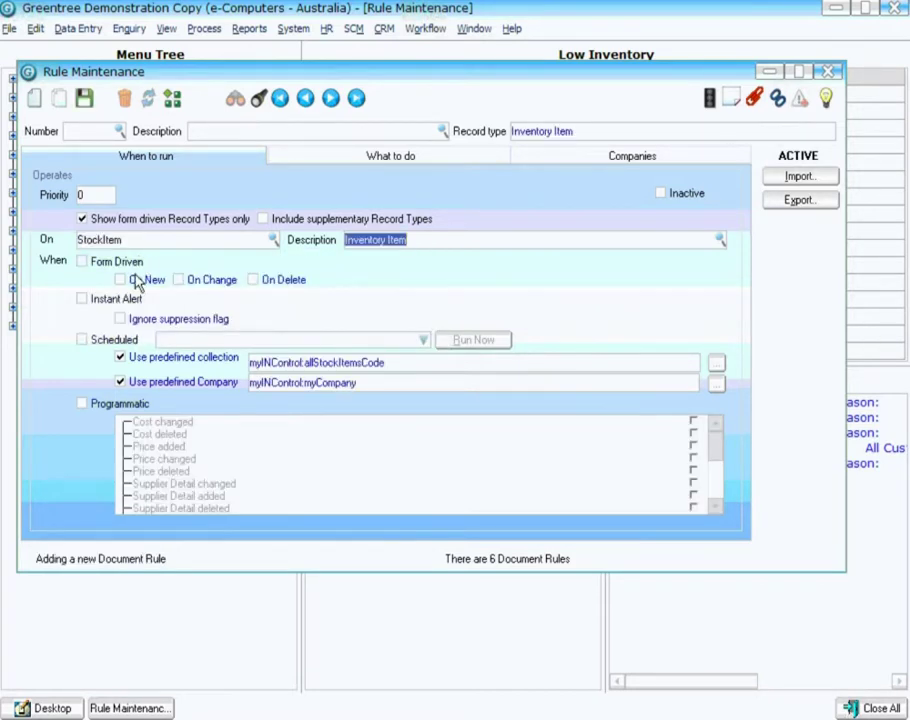
{"action": "left_click", "coordinate": [88, 345]}
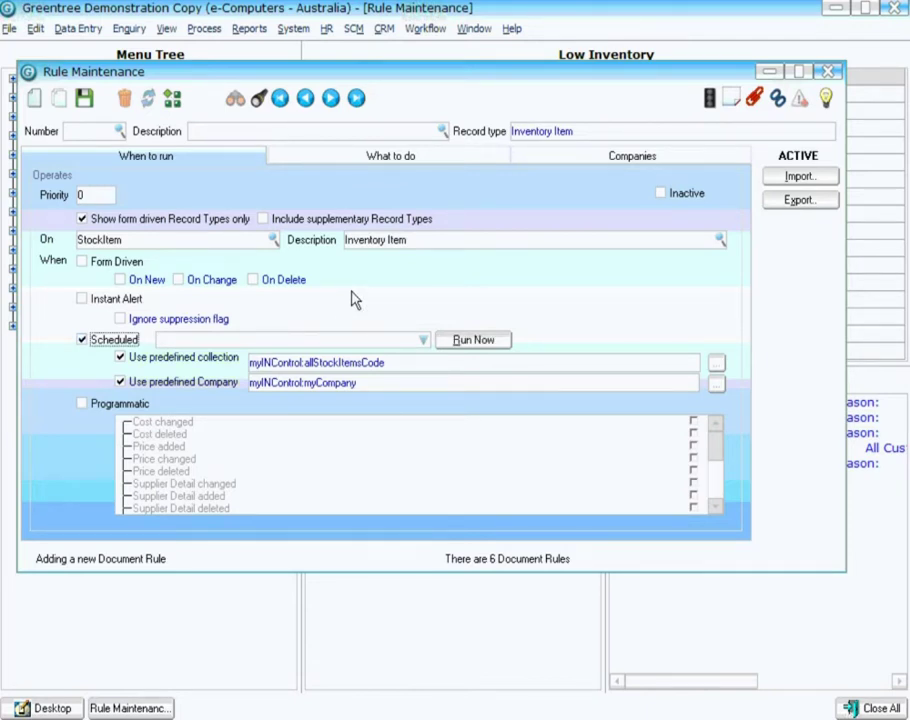
Add the condition "Qty Available within x% of its minimum reorder level" to the rule, using 20% and location 02
{"action": "left_click", "coordinate": [365, 157]}
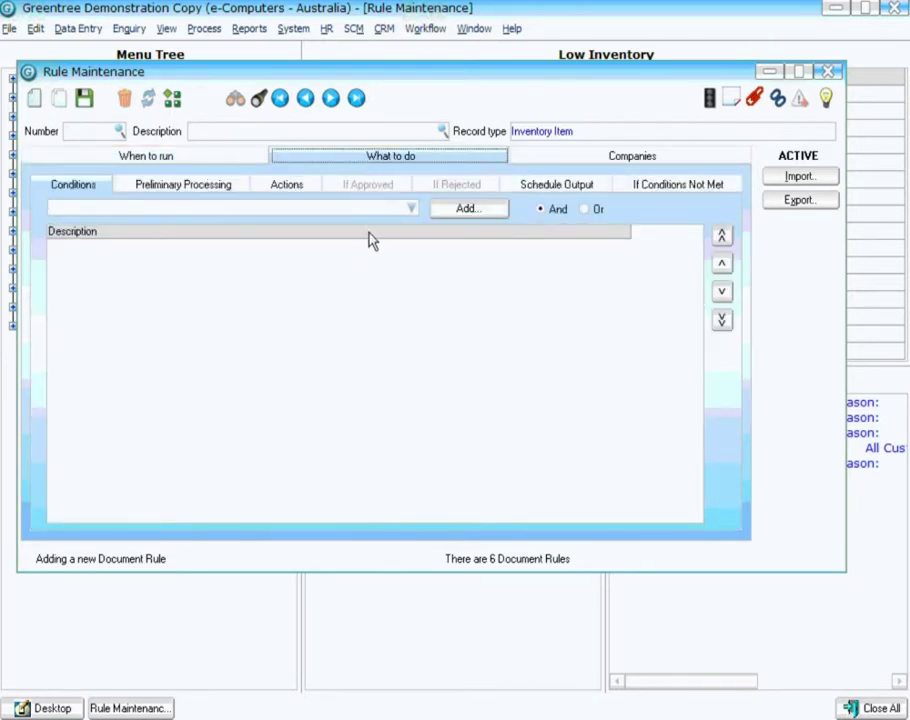
{"action": "left_click", "coordinate": [411, 210]}
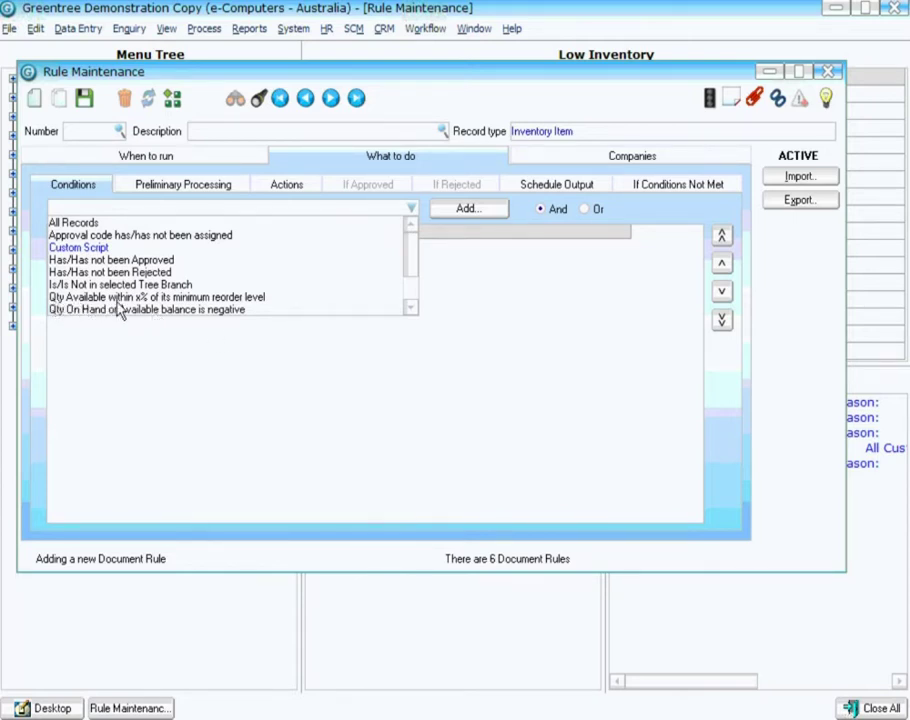
{"action": "left_click", "coordinate": [205, 300]}
{"action": "left_click", "coordinate": [486, 210]}
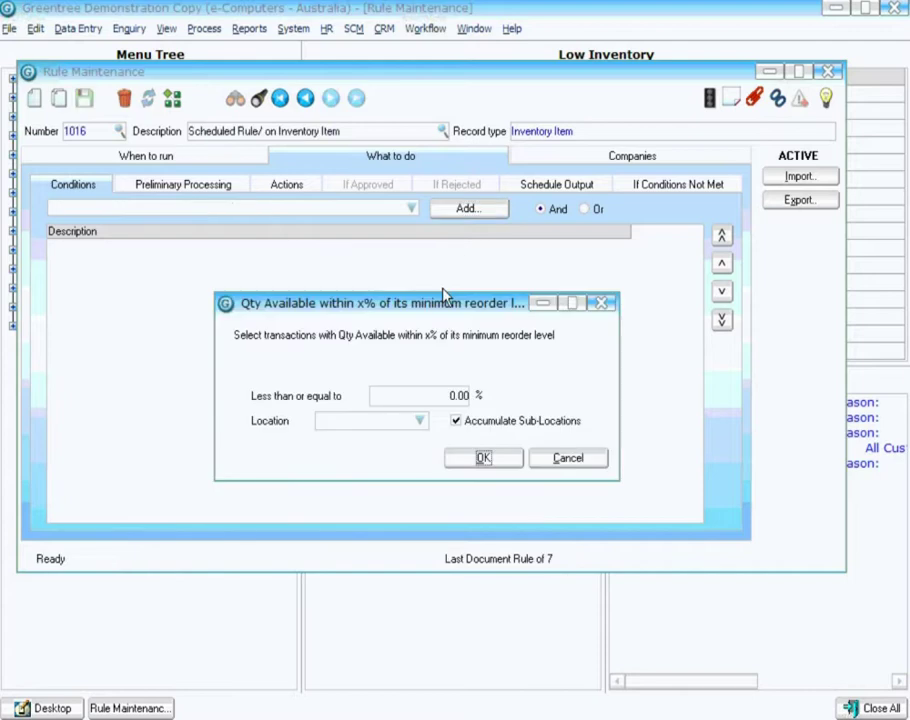
{"action": "left_click_drag", "start_coordinate": [422, 398], "coordinate": [487, 390]}
{"action": "type", "text": "20"}
{"action": "key", "text": "Tab"}
{"action": "left_click", "coordinate": [421, 422]}
{"action": "left_click", "coordinate": [366, 435]}
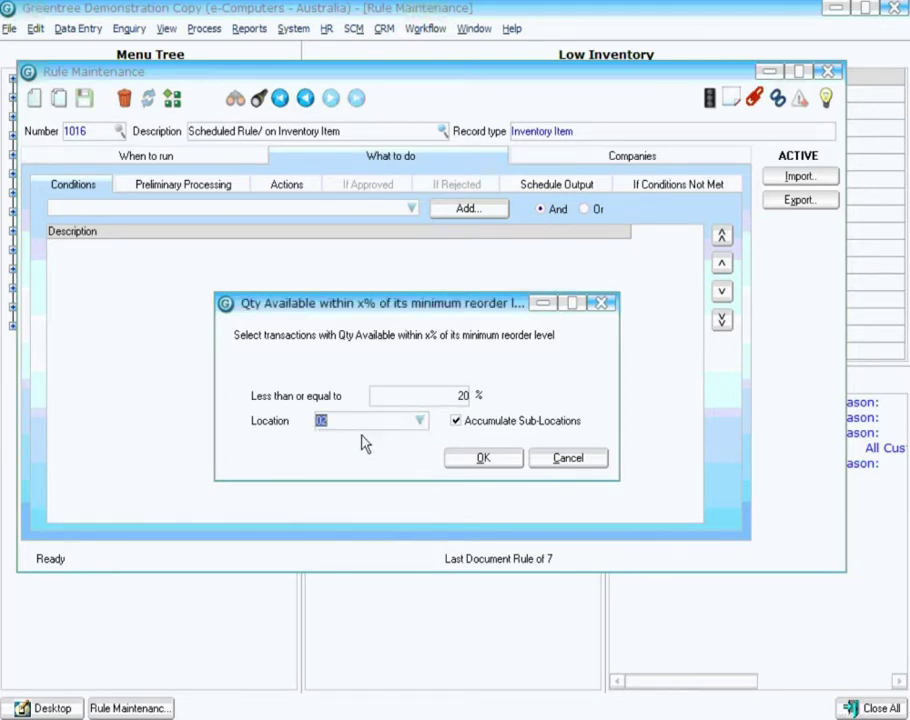
{"action": "left_click", "coordinate": [483, 459]}
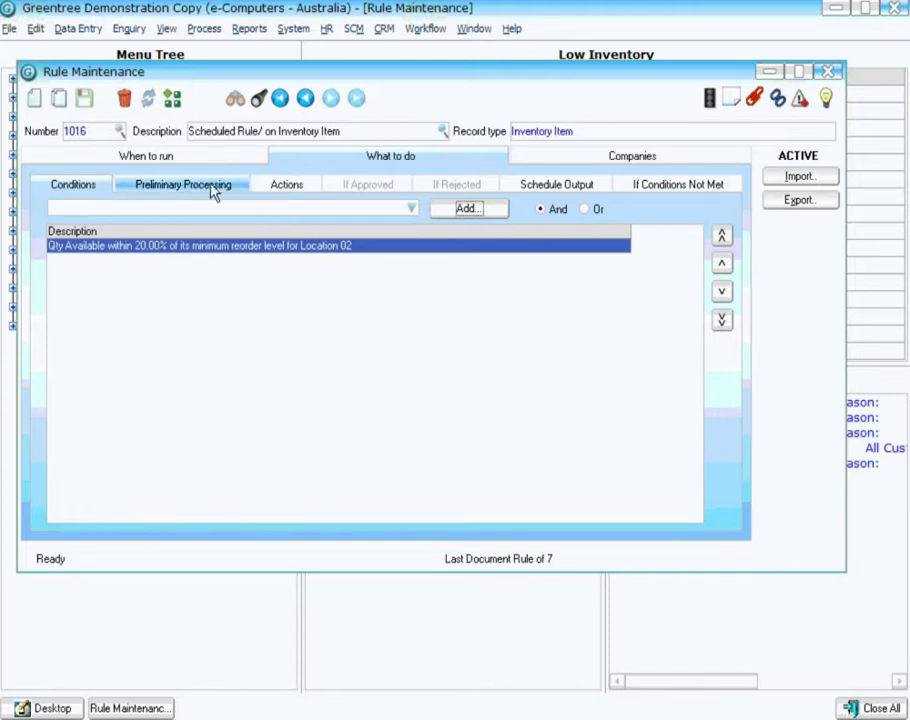
Add a schedule output that adds matching records to the Low Inventory List alert collection, and close the rule form
{"action": "left_click", "coordinate": [555, 188]}
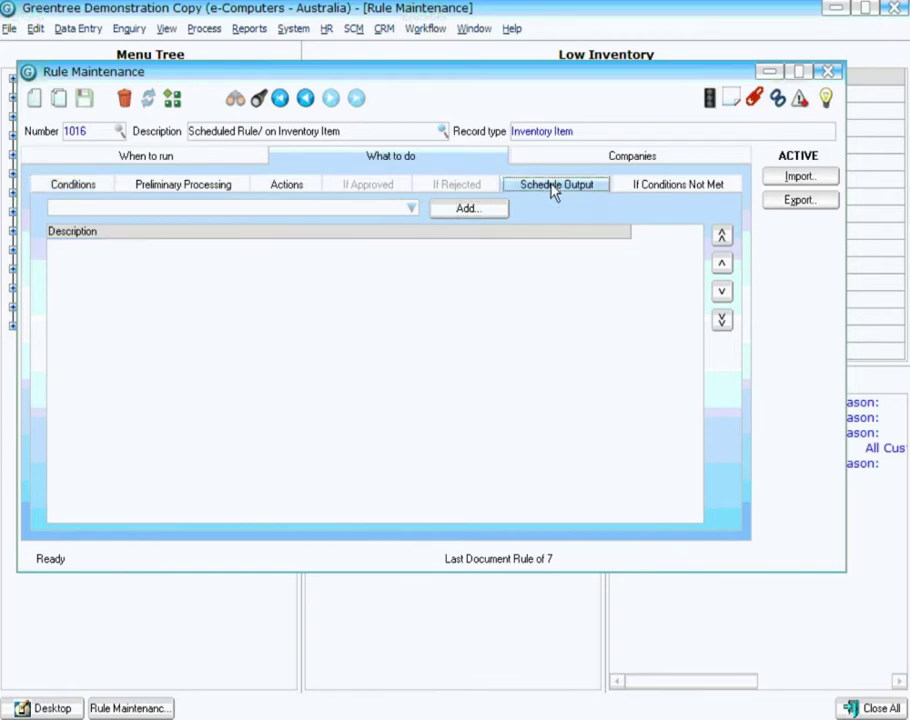
{"action": "left_click", "coordinate": [410, 209]}
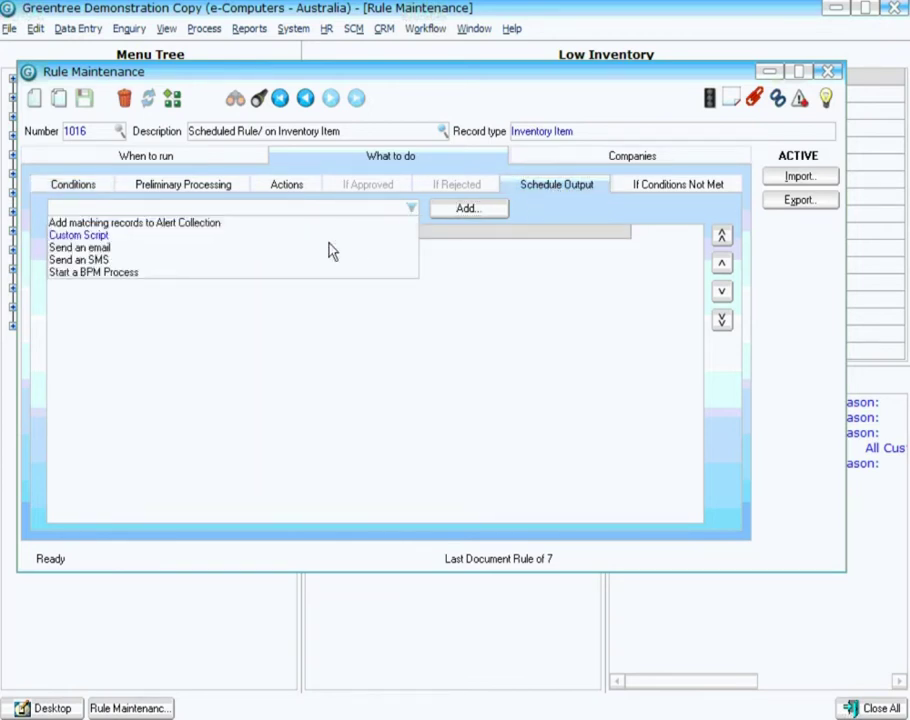
{"action": "left_click", "coordinate": [131, 224]}
{"action": "left_click", "coordinate": [450, 210]}
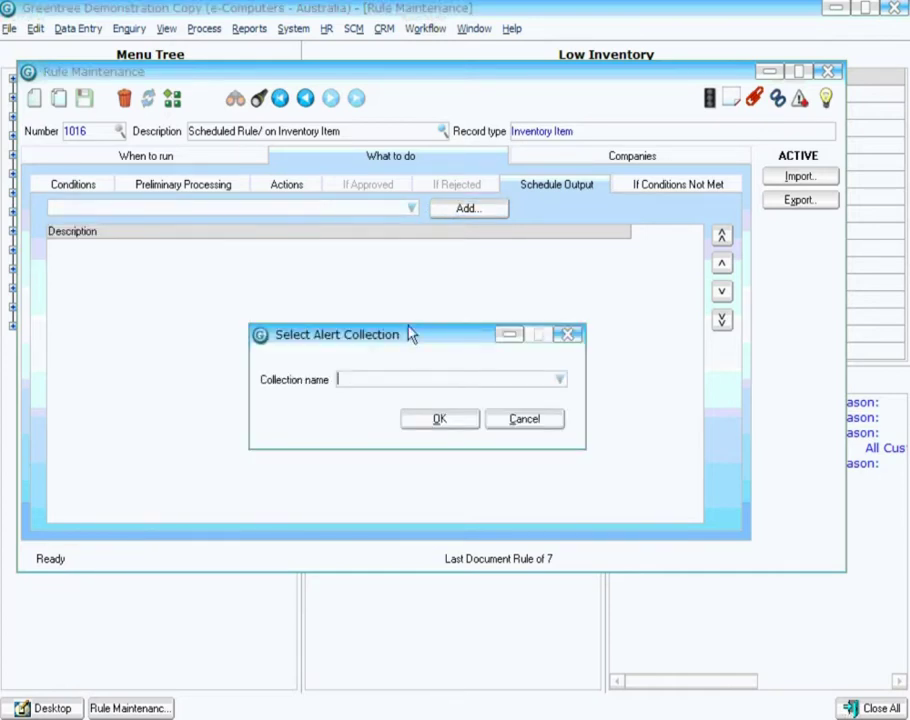
{"action": "left_click", "coordinate": [560, 380]}
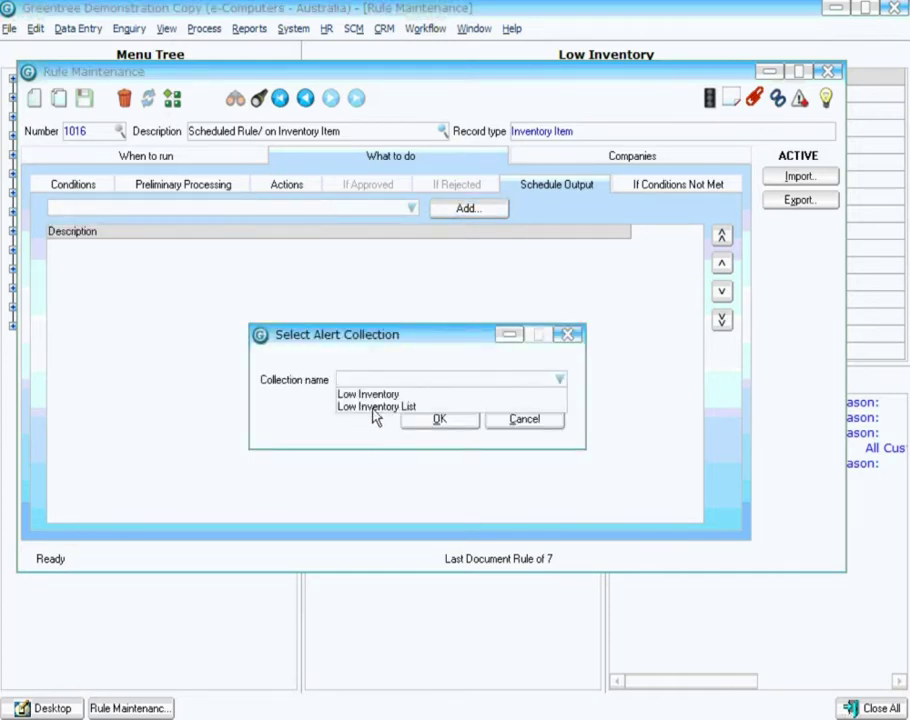
{"action": "left_click", "coordinate": [370, 407]}
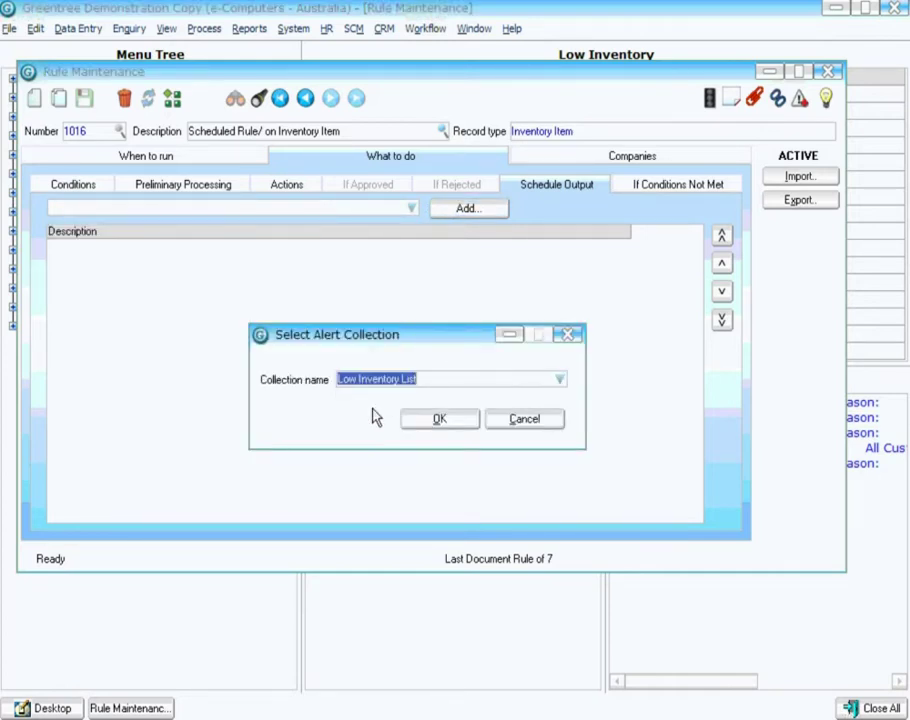
{"action": "left_click", "coordinate": [439, 423]}
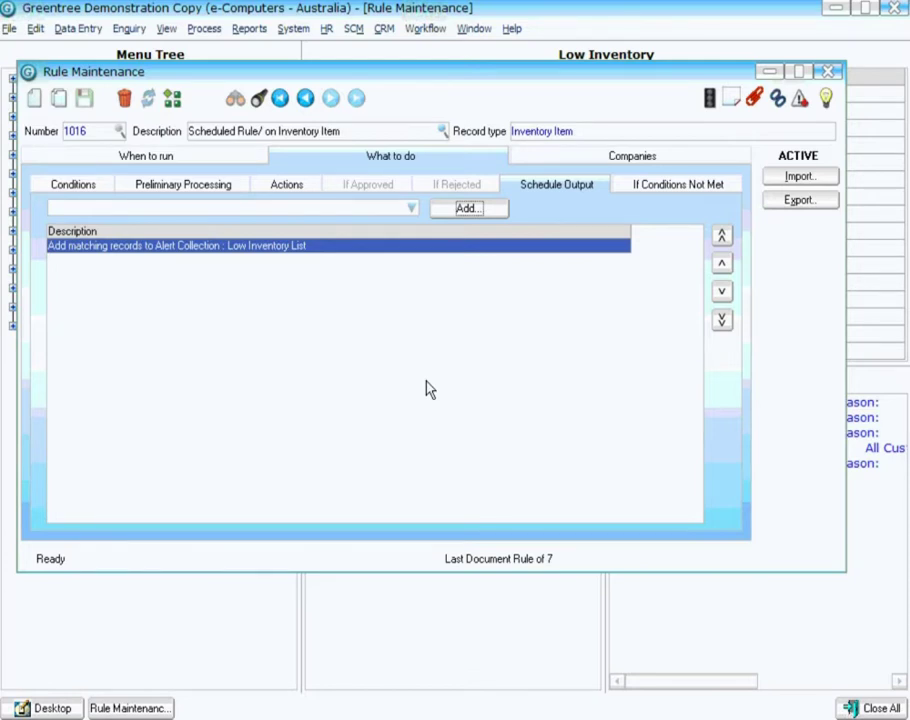
{"action": "key", "text": "Escape"}
Open the existing Menu - Aus layout in the Desktop Designer, declining to save a new layout
{"action": "left_click", "coordinate": [427, 29]}
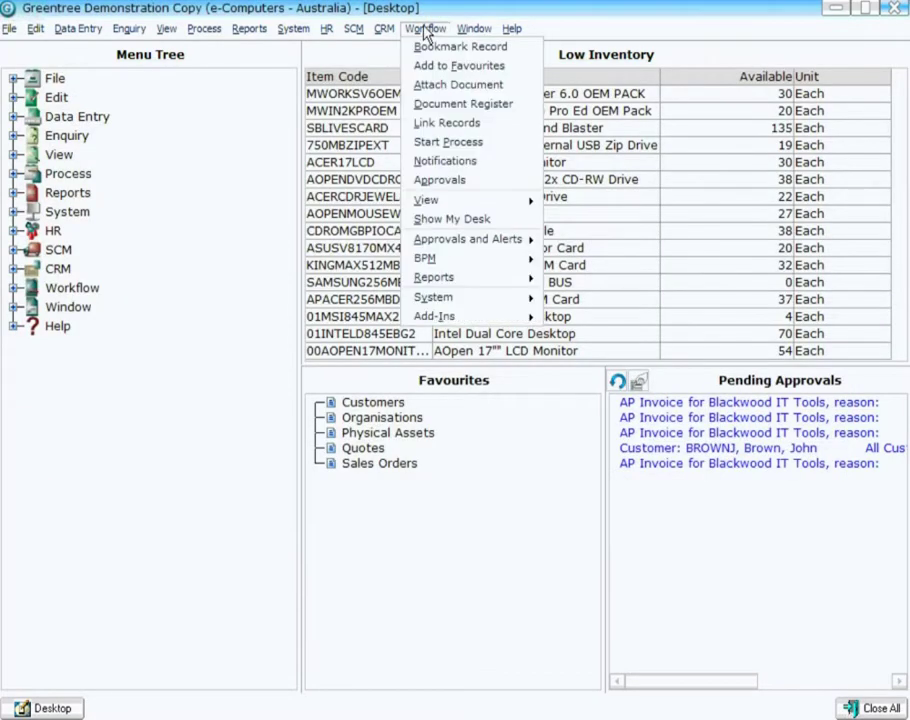
{"action": "mouse_move", "coordinate": [520, 298]}
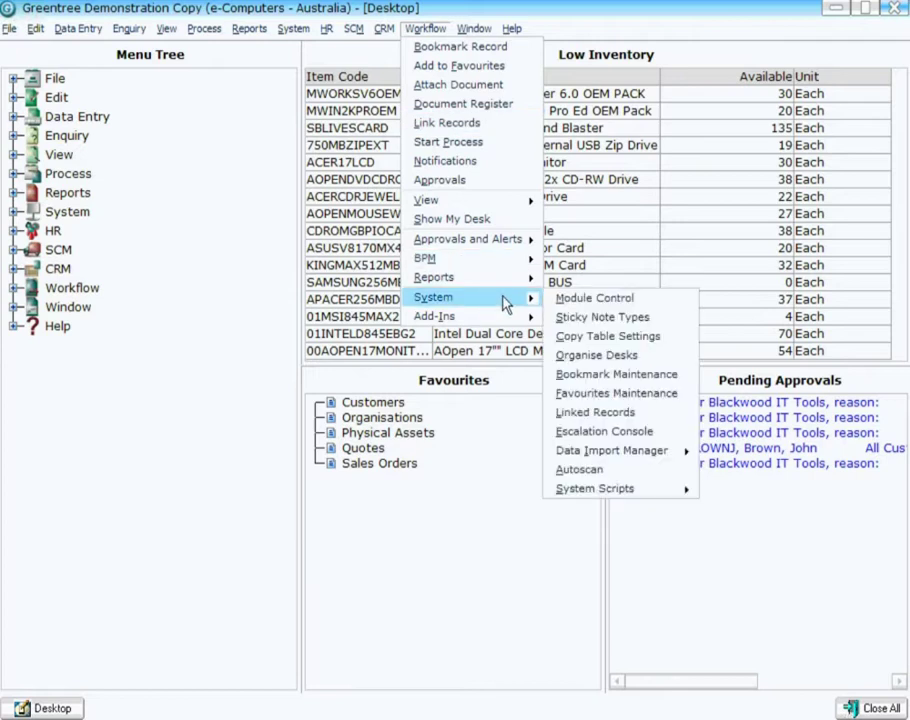
{"action": "left_click", "coordinate": [636, 356]}
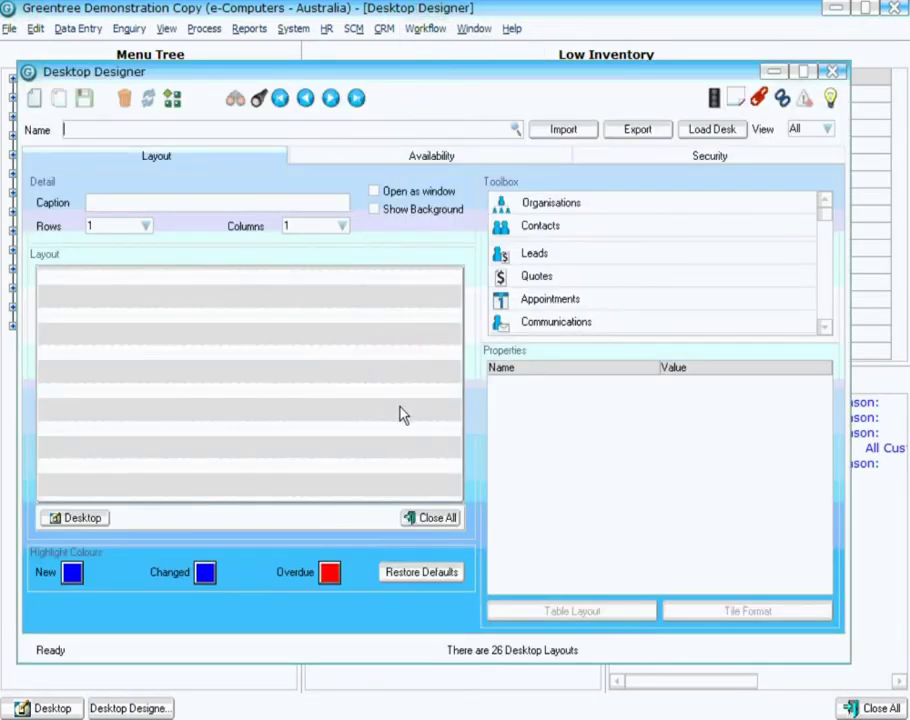
{"action": "type", "text": "ME"}
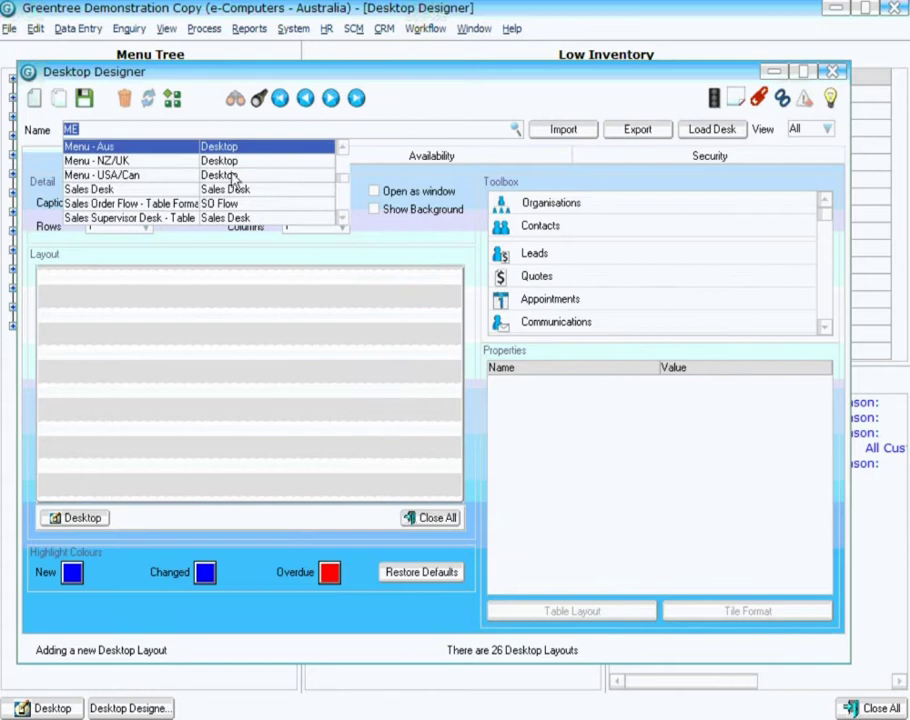
{"action": "left_click", "coordinate": [187, 148]}
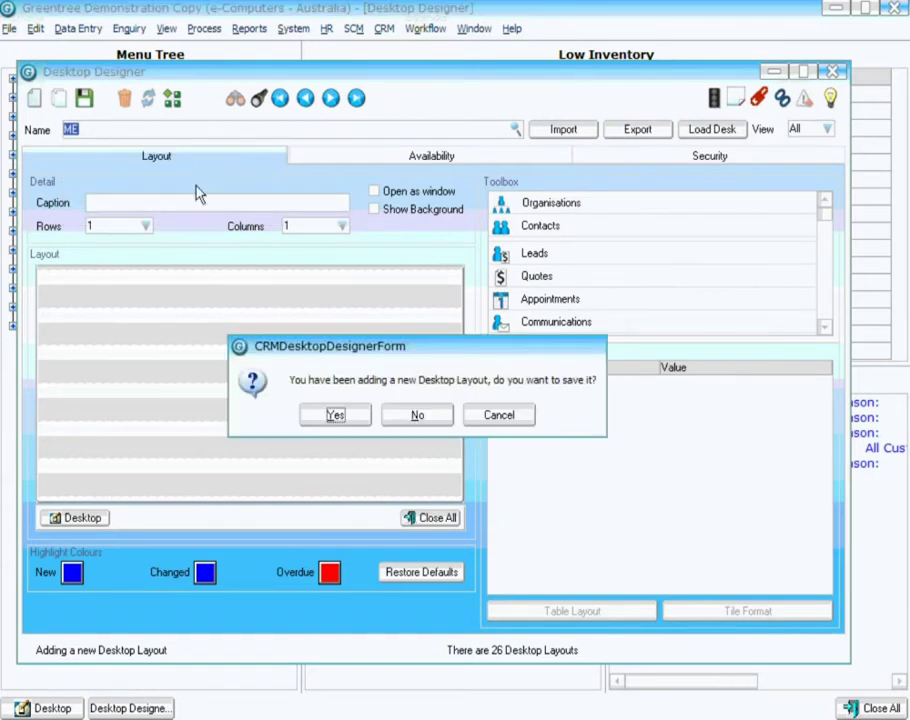
{"action": "left_click", "coordinate": [418, 418]}
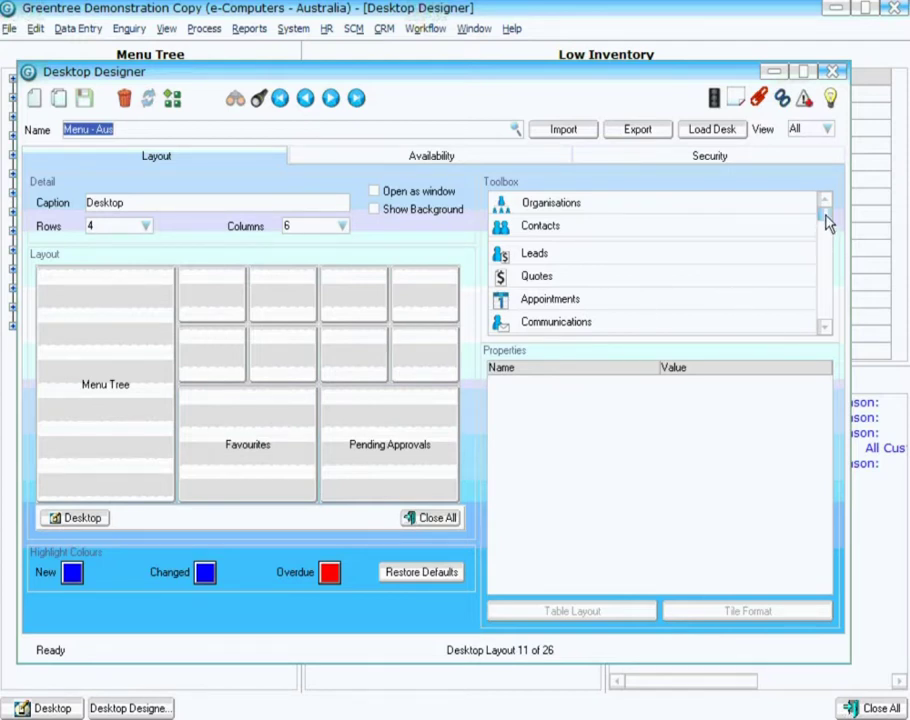
Place an Alert Collection tile in the first empty layout cell of the top row, beside the Menu Tree
{"action": "left_click_drag", "start_coordinate": [826, 219], "coordinate": [828, 300]}
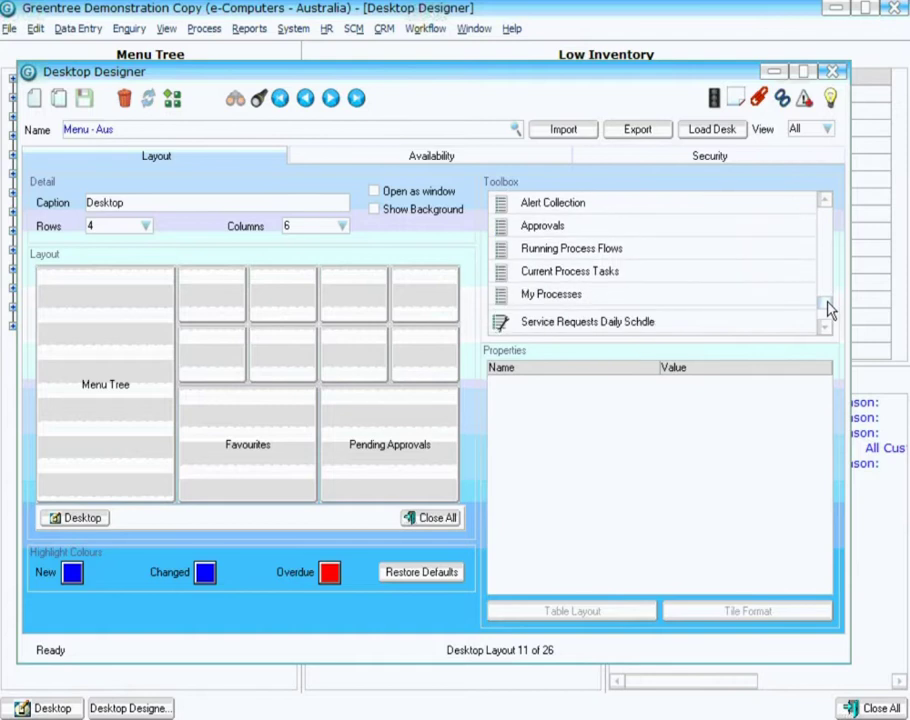
{"action": "left_click", "coordinate": [825, 201]}
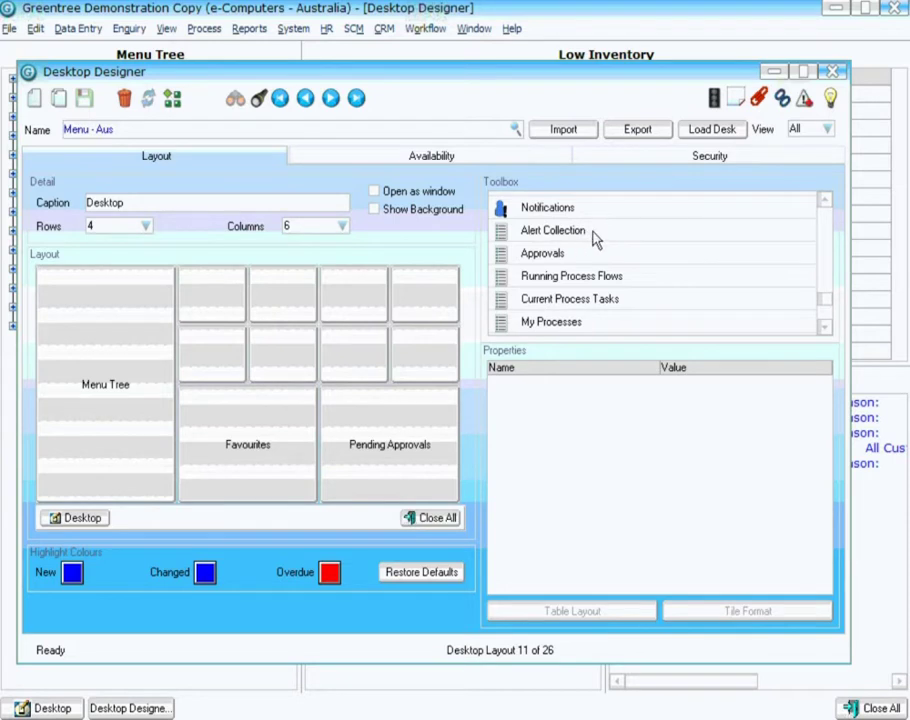
{"action": "left_click_drag", "start_coordinate": [593, 238], "coordinate": [222, 304]}
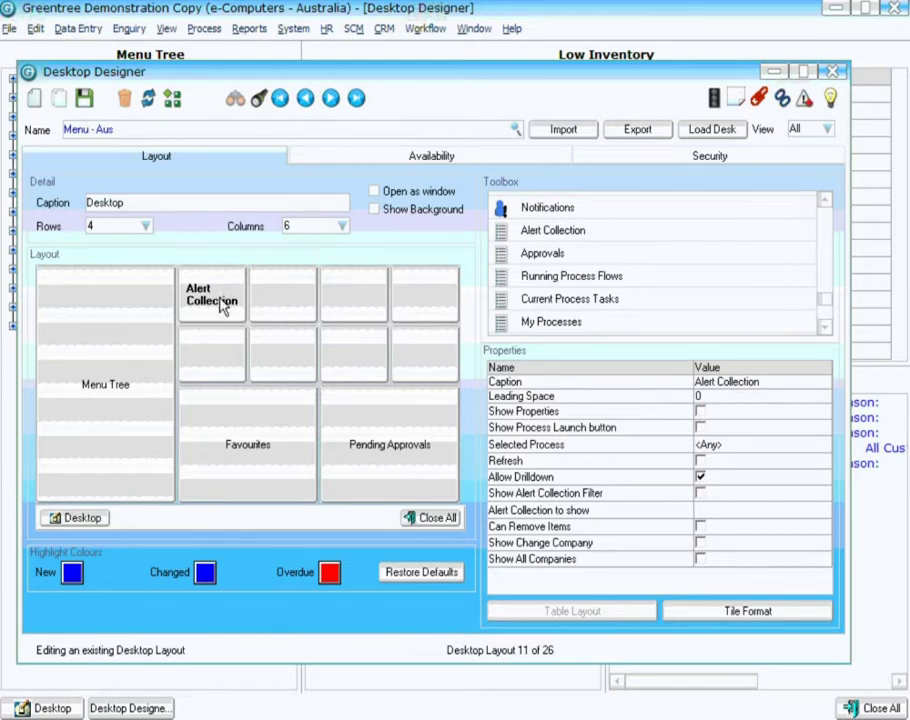
Merge the Alert Collection tile across the four columns beside the Menu Tree and down over the second row
{"action": "right_click", "coordinate": [222, 305]}
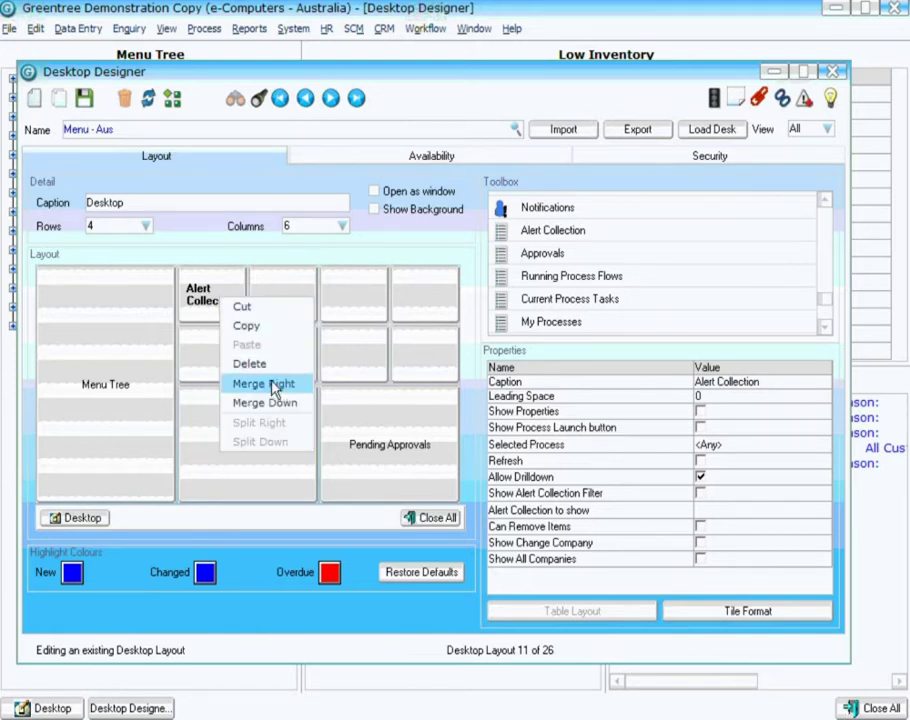
{"action": "left_click", "coordinate": [274, 383]}
{"action": "right_click", "coordinate": [248, 318]}
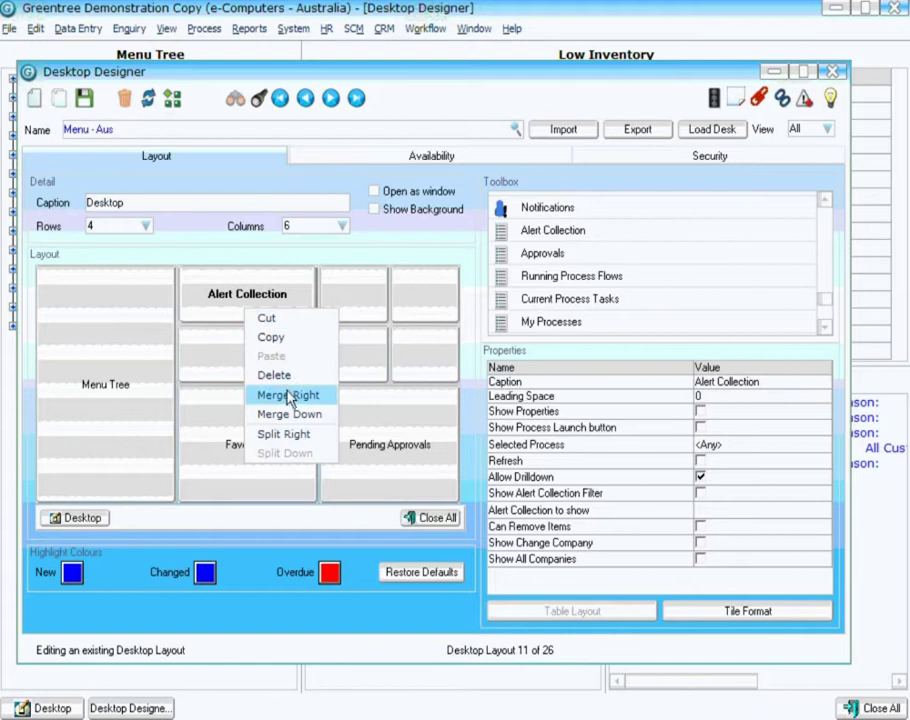
{"action": "left_click", "coordinate": [290, 395]}
{"action": "right_click", "coordinate": [283, 300]}
{"action": "left_click", "coordinate": [301, 378]}
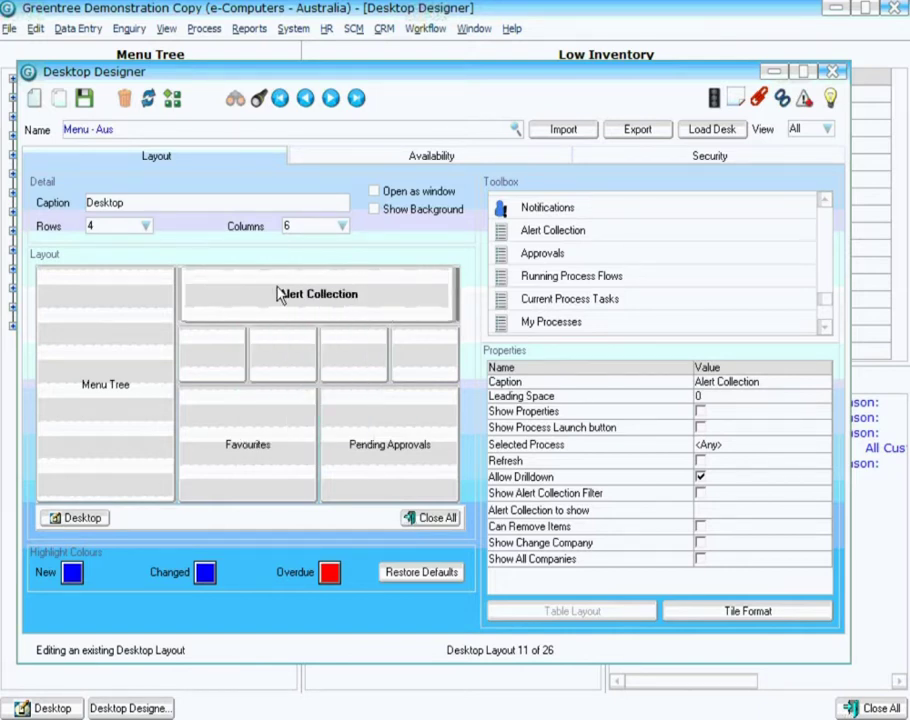
{"action": "right_click", "coordinate": [280, 291]}
{"action": "left_click", "coordinate": [325, 392]}
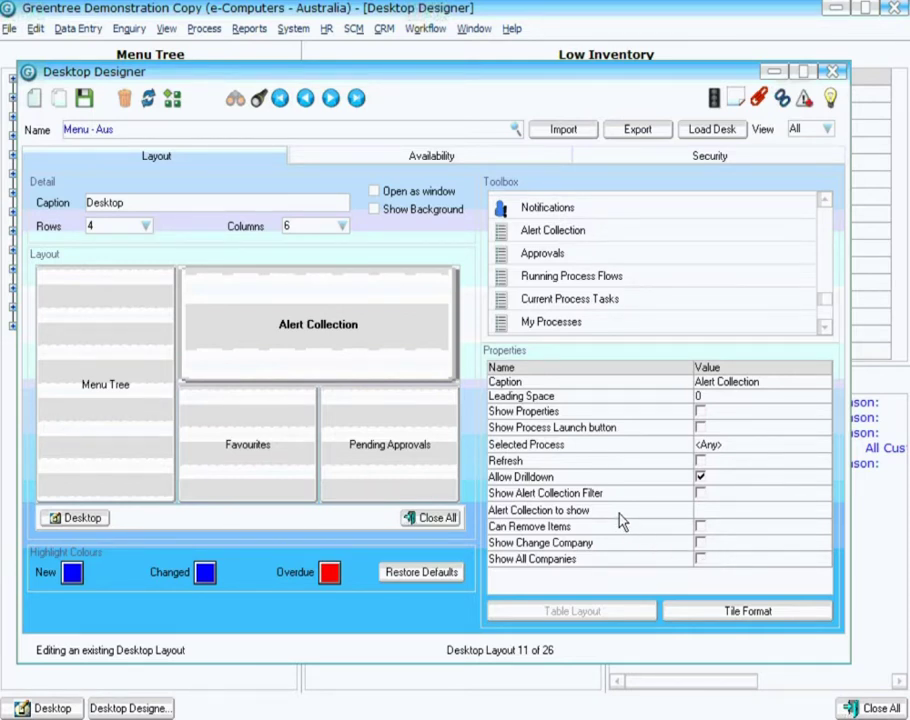
Set the tile's alert collection to show to Low Inventory List and save the desktop layout
{"action": "left_click", "coordinate": [745, 512]}
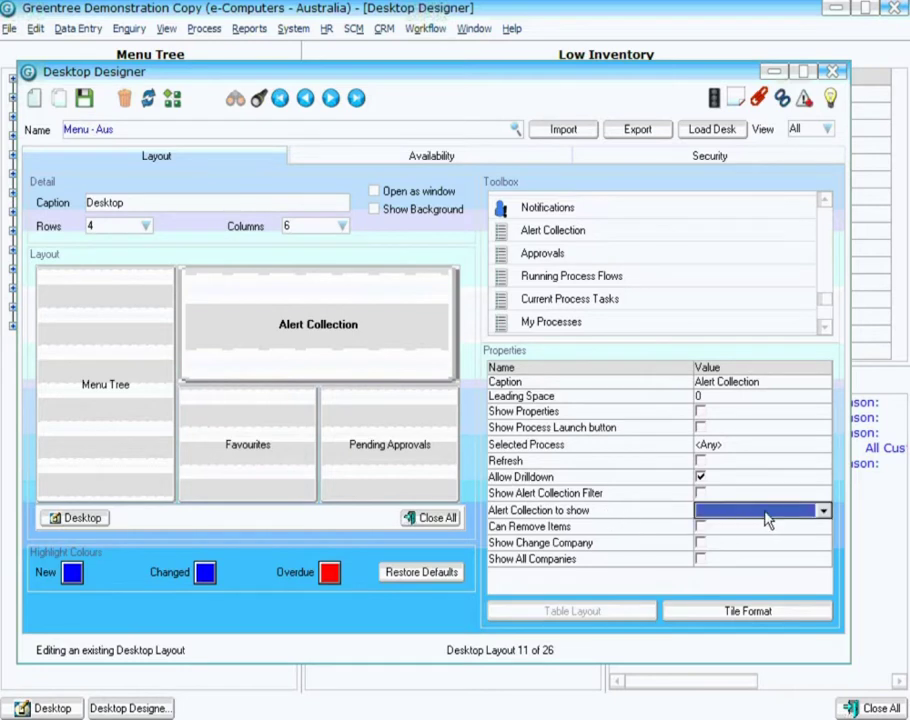
{"action": "left_click", "coordinate": [766, 514]}
{"action": "left_click", "coordinate": [751, 540]}
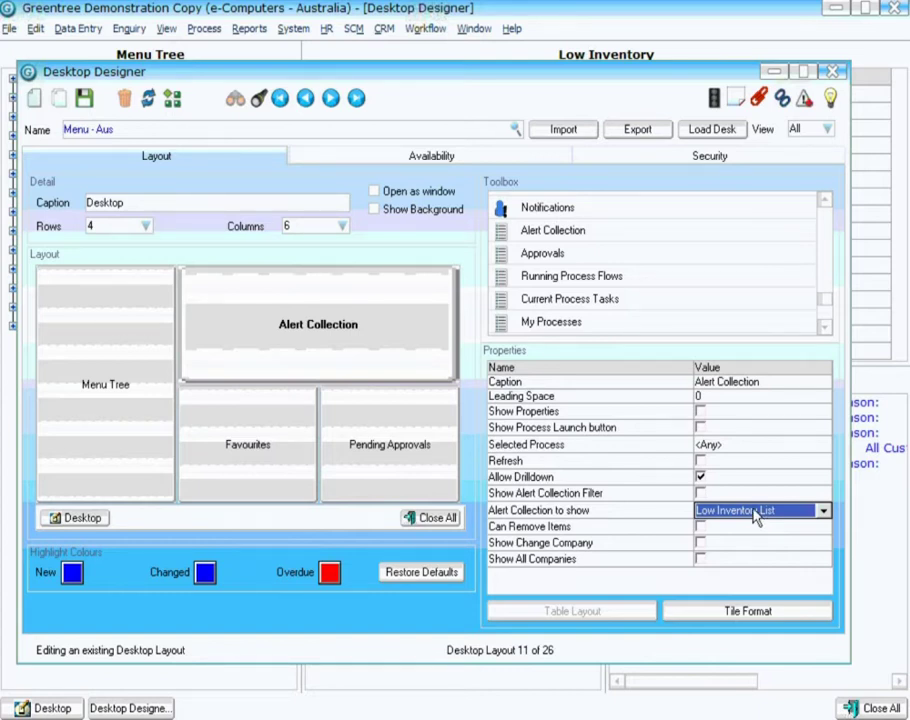
{"action": "left_click", "coordinate": [84, 97]}
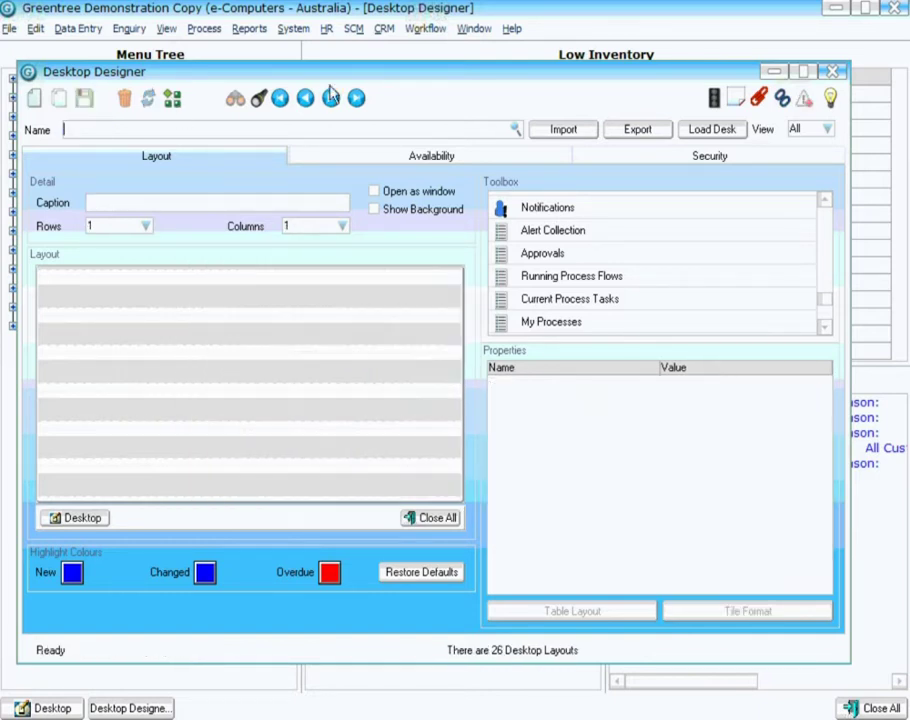
Reload the Menu - Aus layout and enable Show As Table, Refresh and Can Remove Items for its Alert Collection tile
{"action": "left_click", "coordinate": [305, 97]}
{"action": "left_click", "coordinate": [305, 97]}
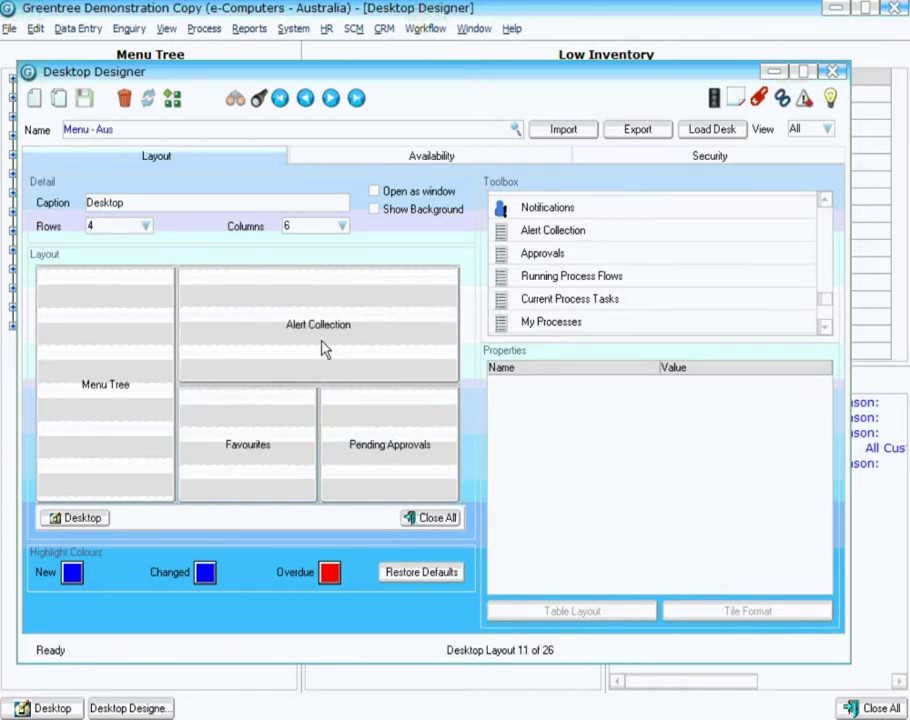
{"action": "left_click", "coordinate": [323, 348]}
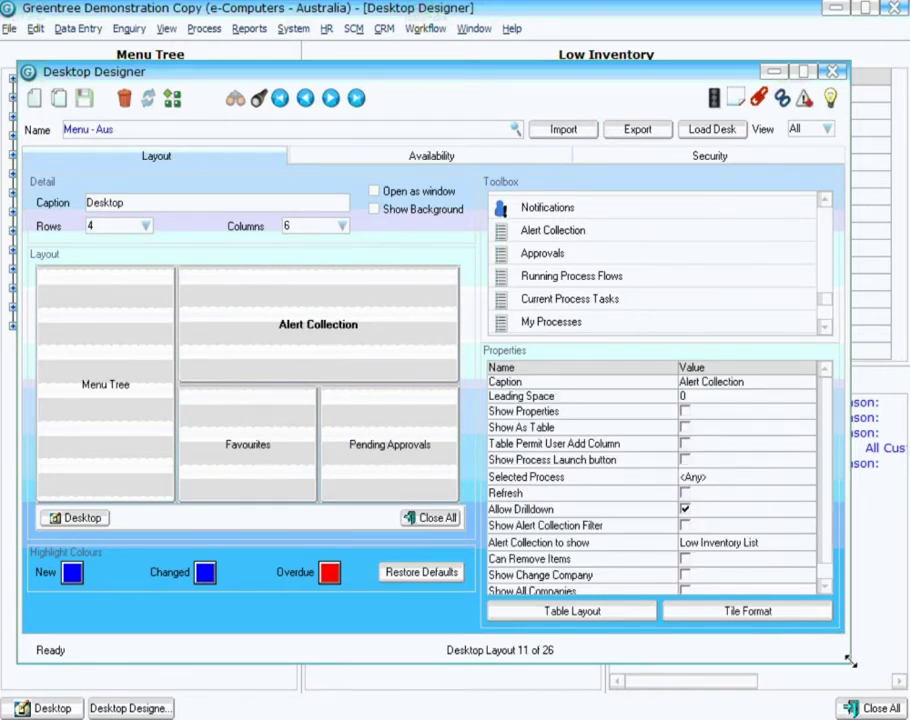
{"action": "left_click_drag", "start_coordinate": [848, 661], "coordinate": [864, 697]}
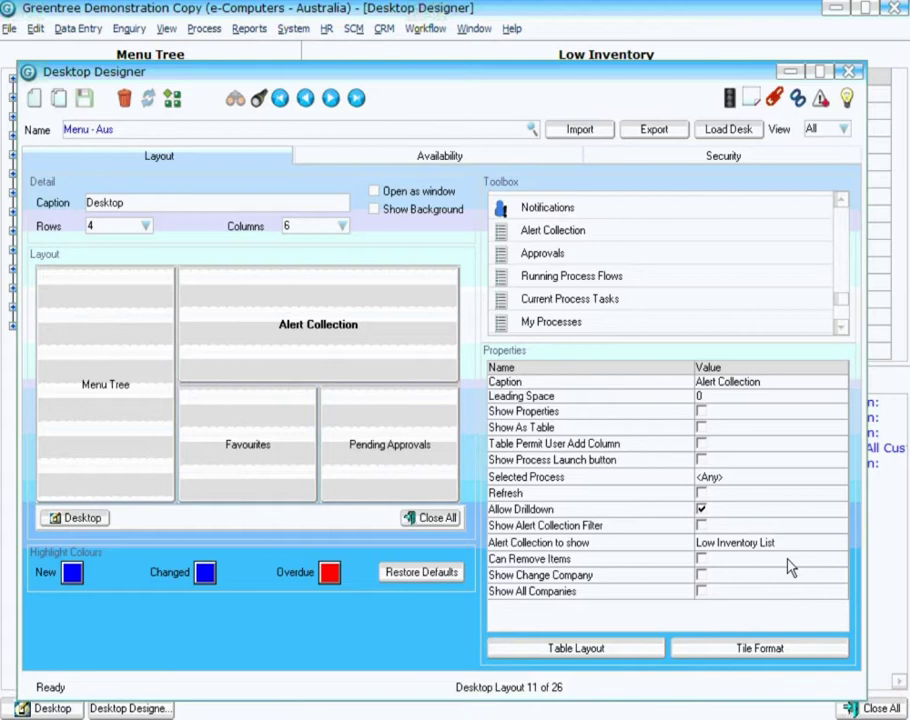
{"action": "left_click", "coordinate": [731, 430]}
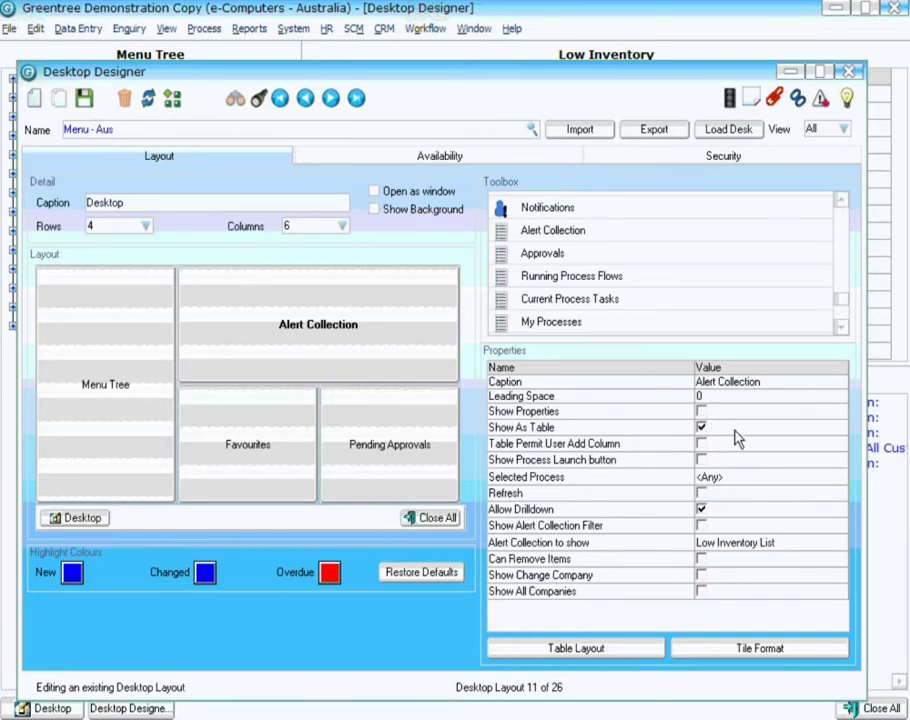
{"action": "left_click", "coordinate": [710, 494]}
{"action": "left_click", "coordinate": [703, 560]}
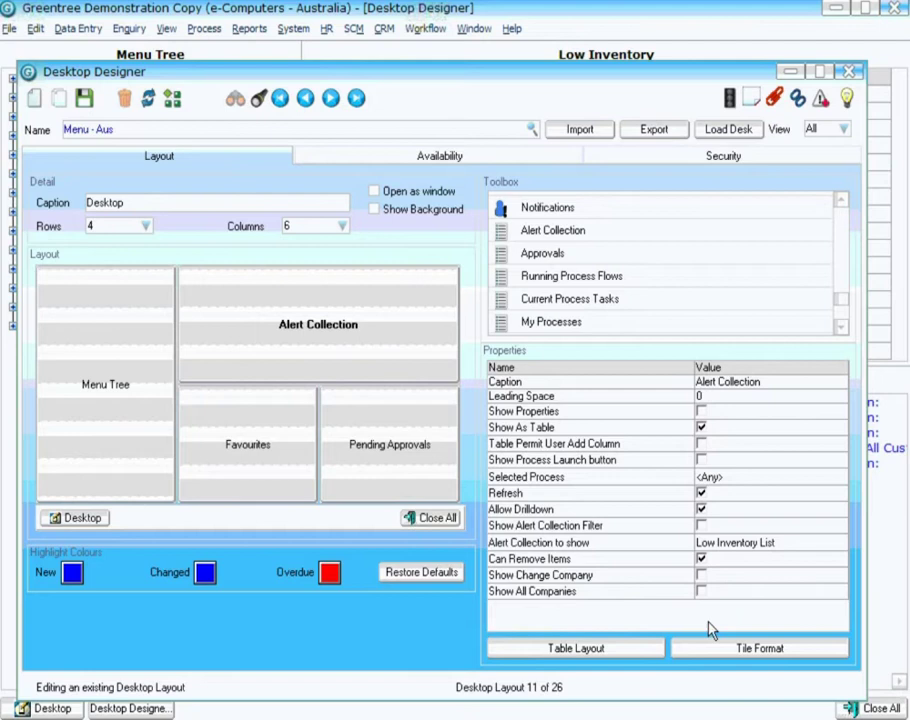
Open the tile's table layout in an enlarged window and remove the lowLevelCode column
{"action": "left_click", "coordinate": [610, 650]}
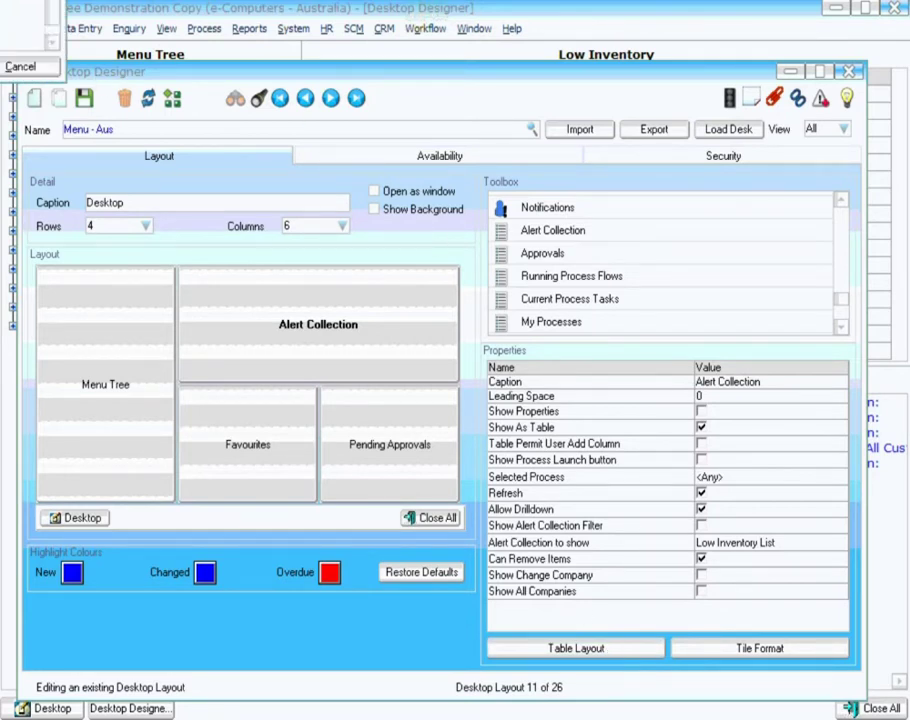
{"action": "left_click_drag", "start_coordinate": [463, 284], "coordinate": [249, 251]}
{"action": "left_click_drag", "start_coordinate": [455, 409], "coordinate": [779, 584]}
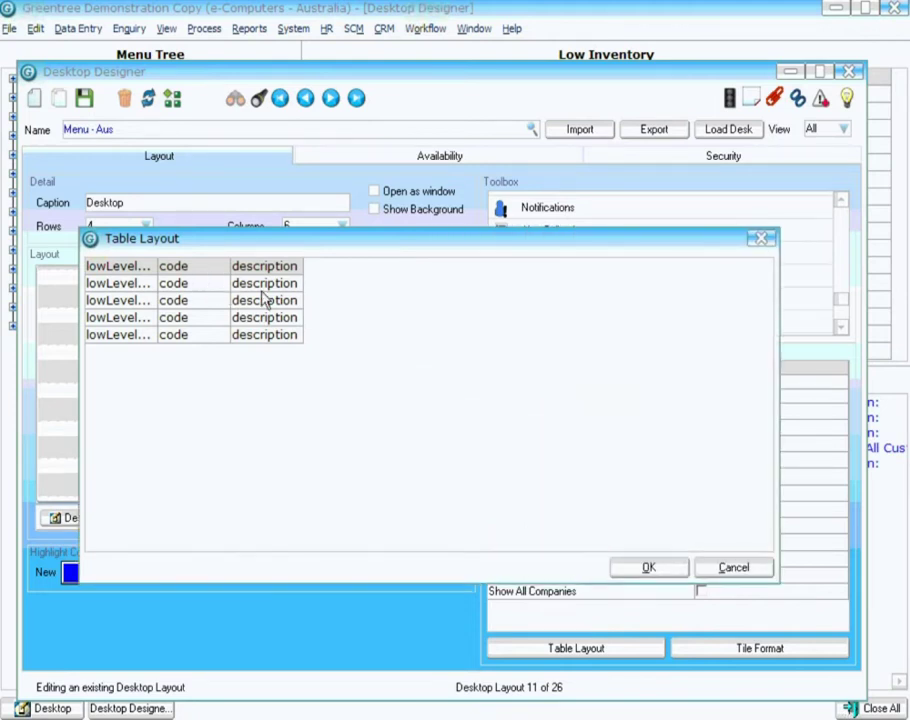
{"action": "right_click", "coordinate": [124, 270]}
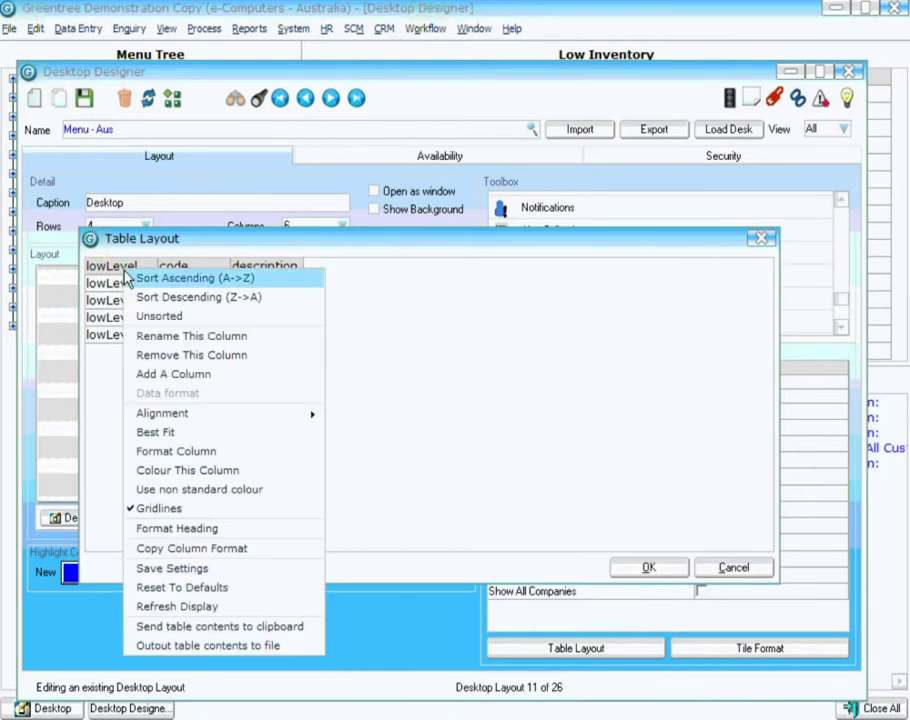
{"action": "left_click", "coordinate": [207, 358]}
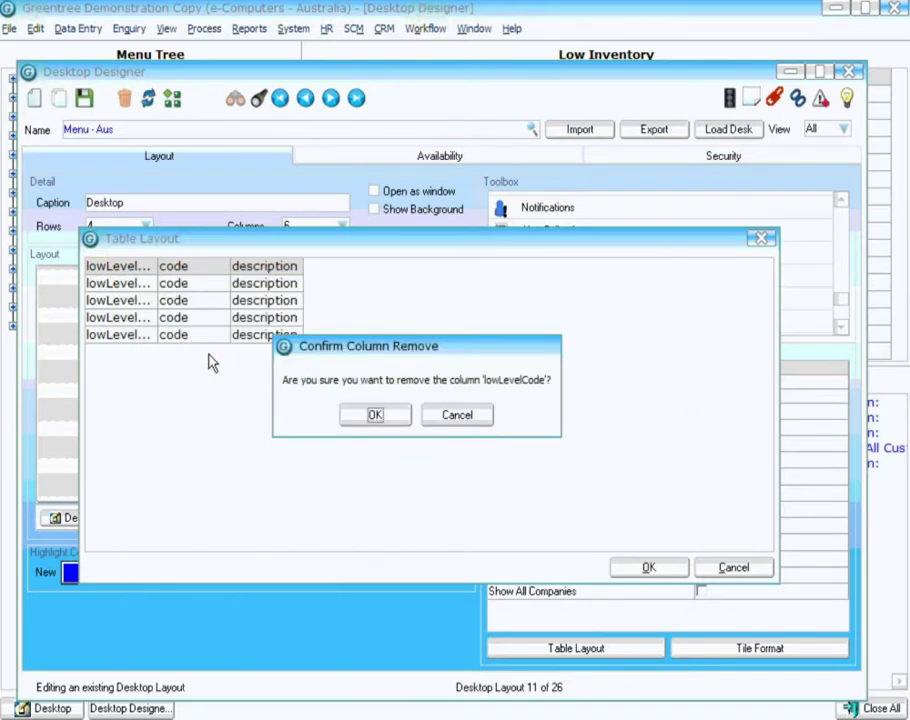
{"action": "left_click", "coordinate": [368, 417]}
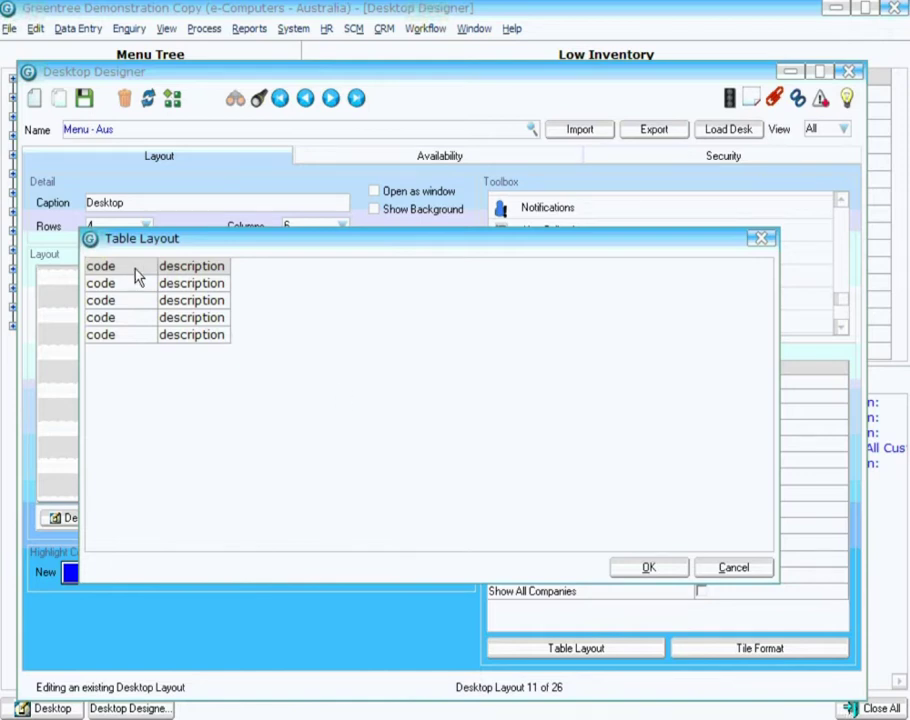
Rename the code column as Stock Item Code and widen it to fit the heading
{"action": "right_click", "coordinate": [137, 268]}
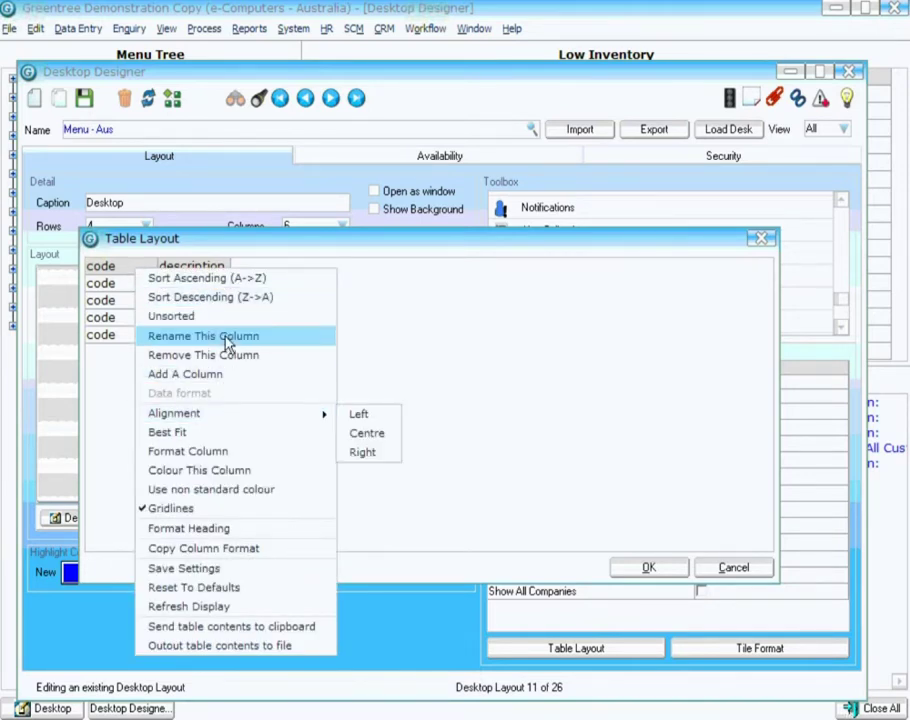
{"action": "left_click", "coordinate": [240, 337]}
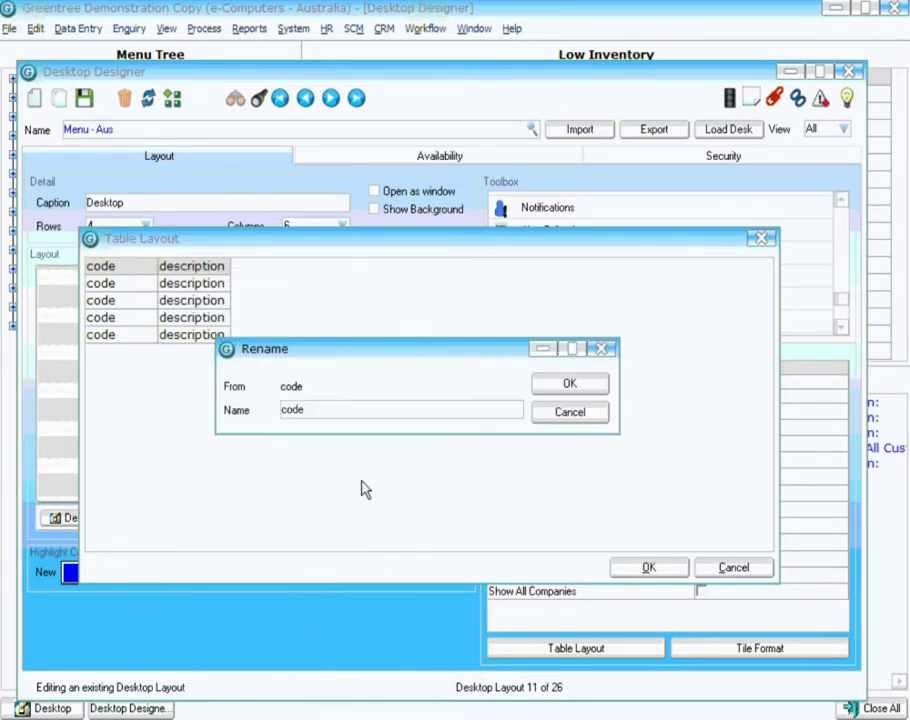
{"action": "type", "text": "Stock Item C"}
{"action": "key", "text": "Delete"}
{"action": "left_click", "coordinate": [566, 387]}
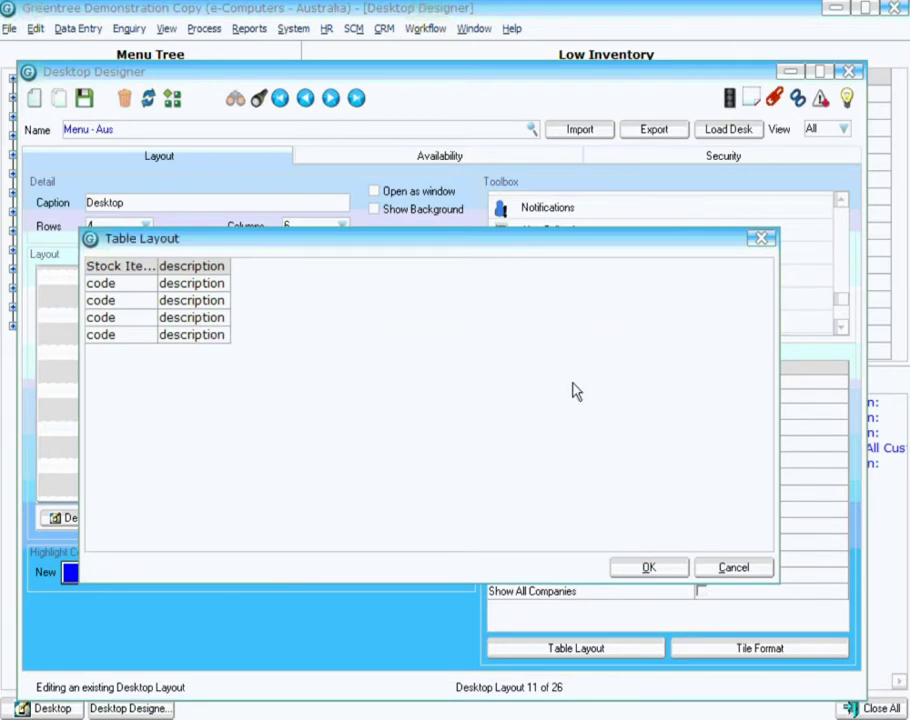
{"action": "left_click_drag", "start_coordinate": [157, 265], "coordinate": [194, 266]}
Widen the description column and rename it as Description
{"action": "left_click_drag", "start_coordinate": [270, 268], "coordinate": [400, 278]}
{"action": "right_click", "coordinate": [288, 270]}
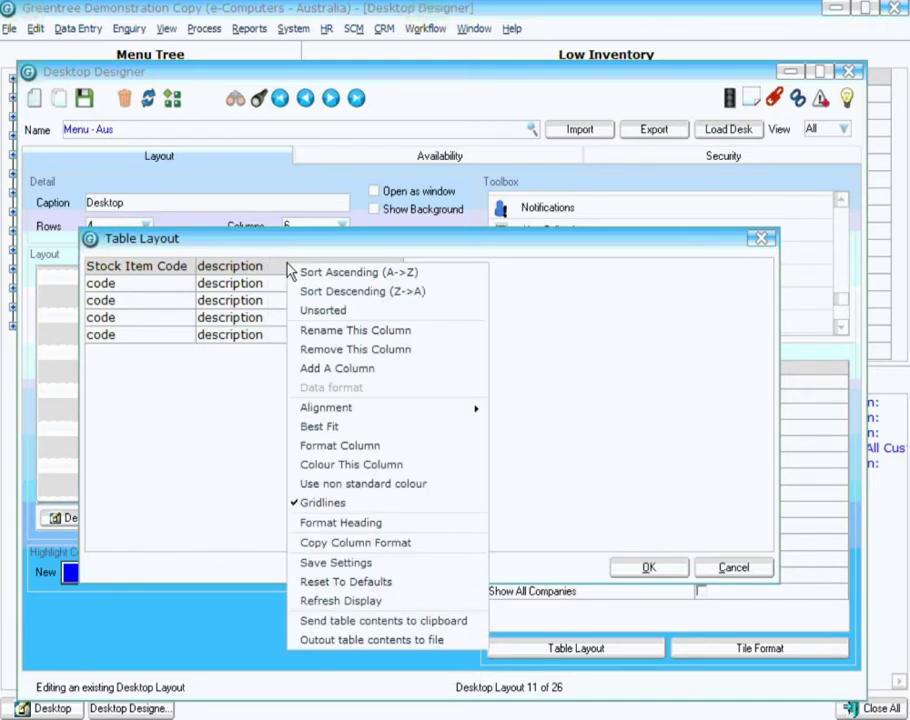
{"action": "left_click", "coordinate": [357, 330]}
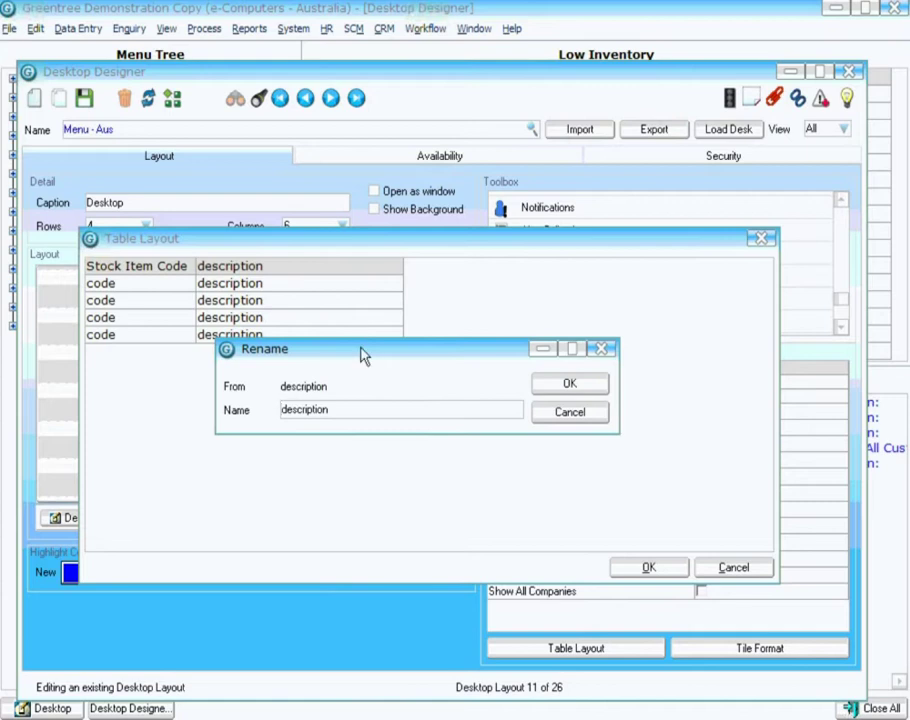
{"action": "key", "text": "Delete"}
{"action": "type", "text": "D"}
{"action": "left_click", "coordinate": [596, 382]}
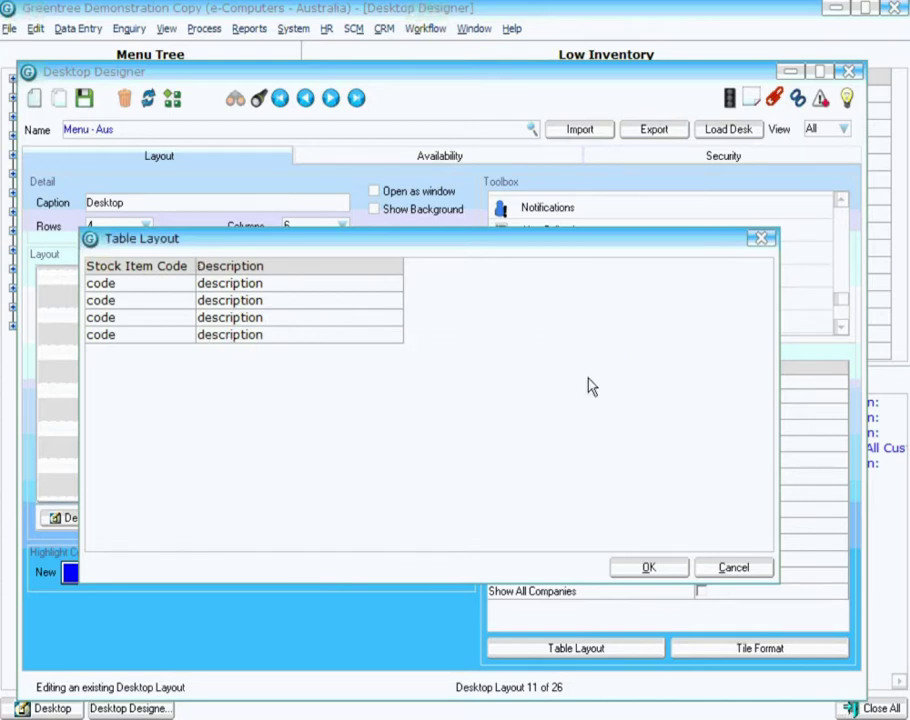
Add a column for the stock item's quantityOnHand property to the table layout
{"action": "right_click", "coordinate": [372, 277]}
{"action": "left_click", "coordinate": [443, 376]}
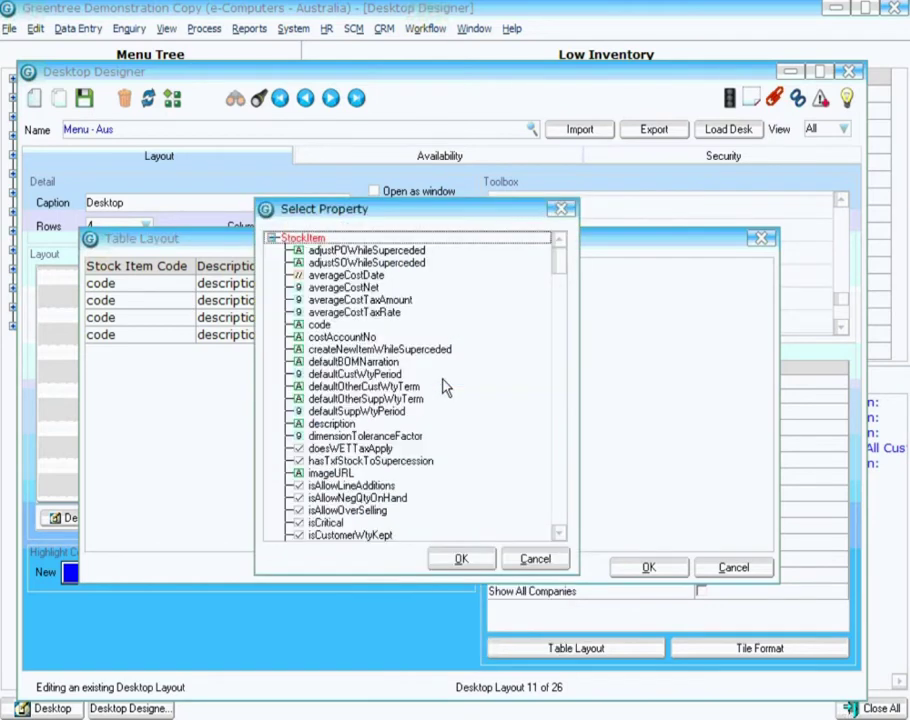
{"action": "mouse_move", "coordinate": [559, 268]}
{"action": "left_mouse_down"}
{"action": "mouse_move", "coordinate": [559, 290]}
{"action": "mouse_move", "coordinate": [560, 264]}
{"action": "left_mouse_up"}
{"action": "left_click", "coordinate": [562, 512]}
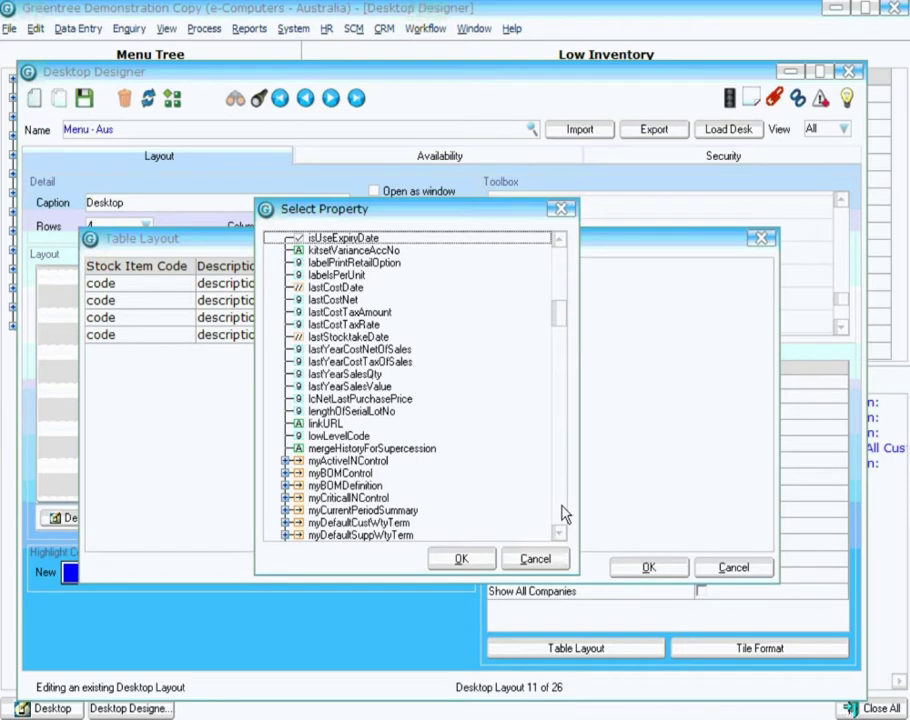
{"action": "left_click", "coordinate": [562, 512]}
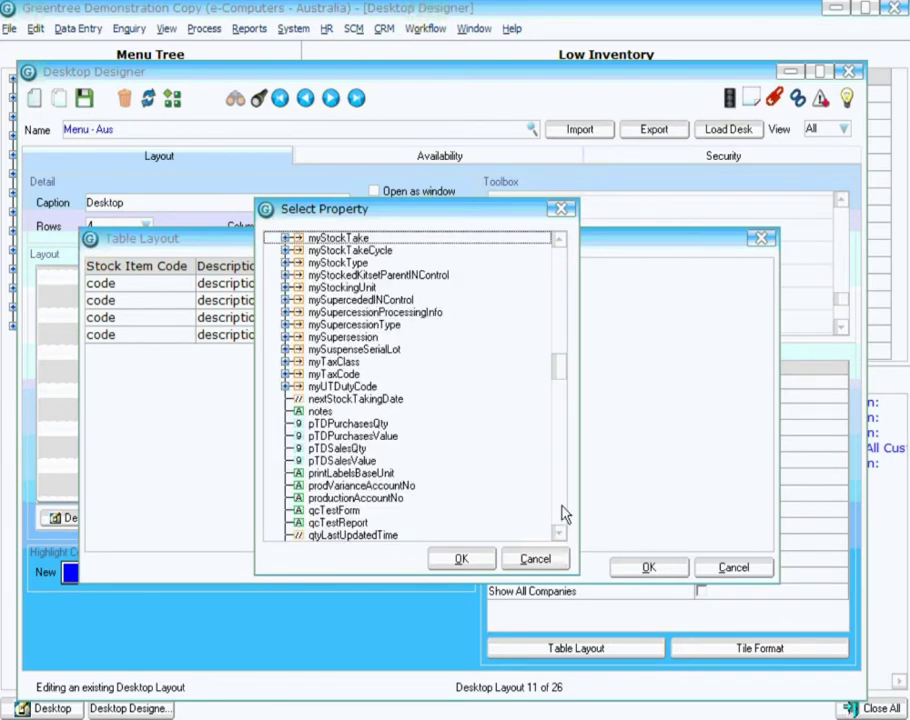
{"action": "left_click", "coordinate": [562, 512]}
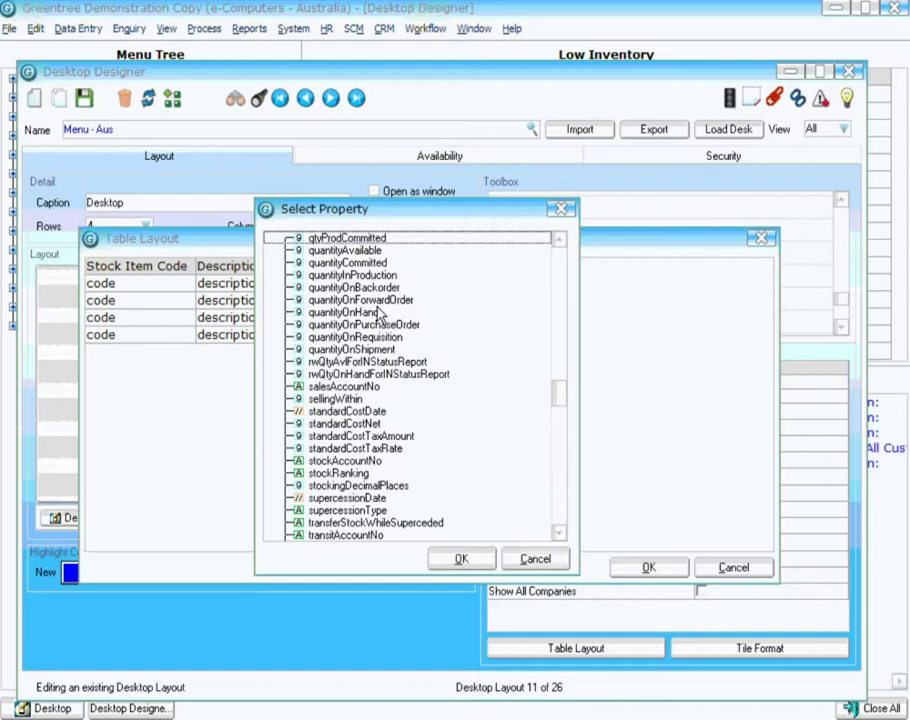
{"action": "left_click", "coordinate": [352, 313]}
{"action": "left_click", "coordinate": [461, 560]}
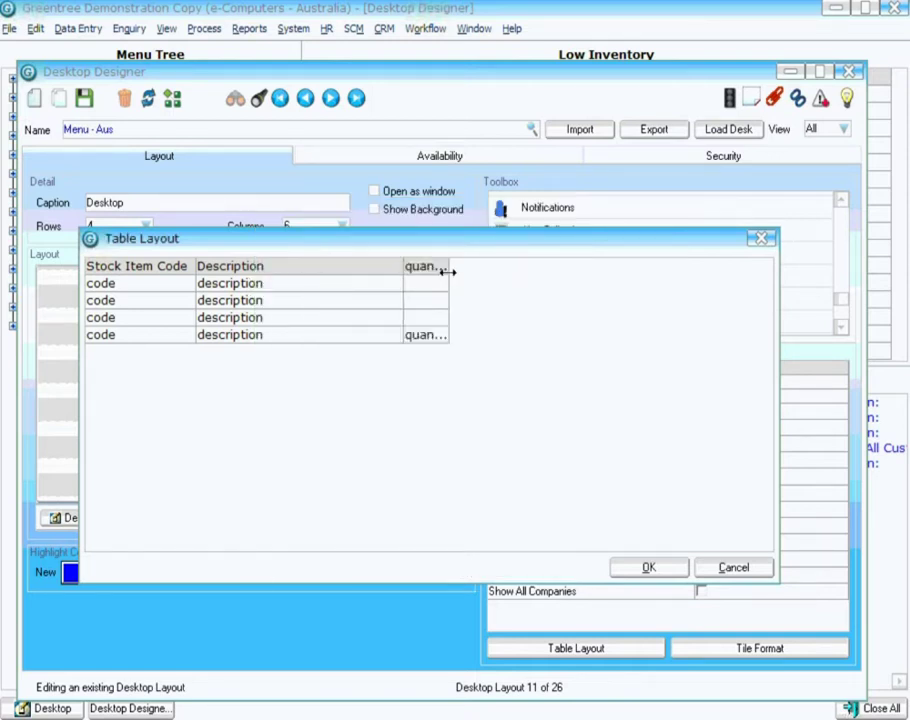
Widen the quantityOnHand column and rename it as Quantity on Hand
{"action": "left_click_drag", "start_coordinate": [449, 270], "coordinate": [530, 280]}
{"action": "right_click", "coordinate": [448, 268]}
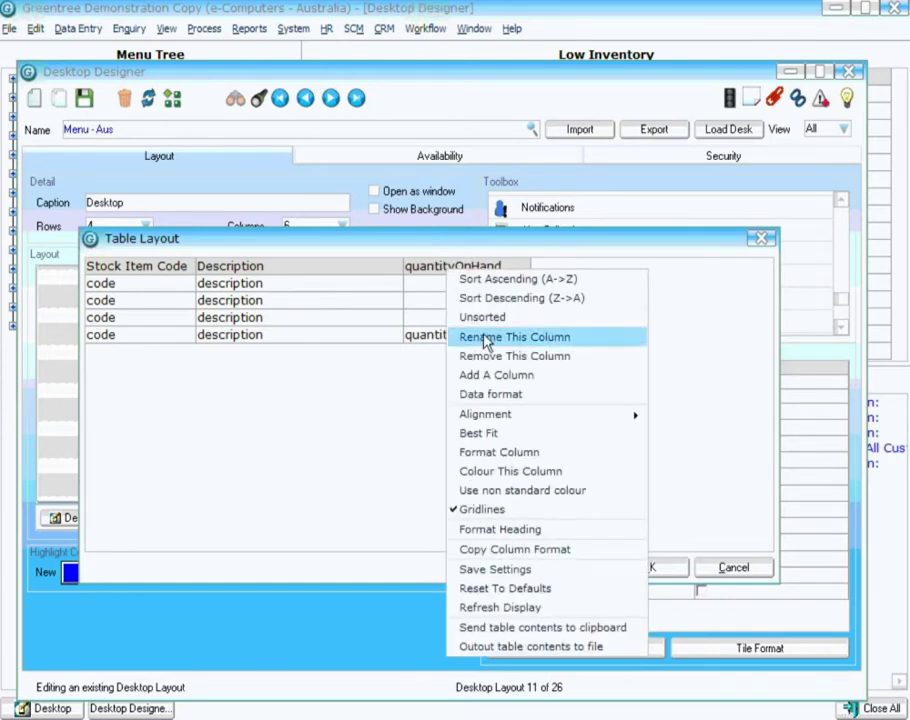
{"action": "left_click", "coordinate": [518, 337]}
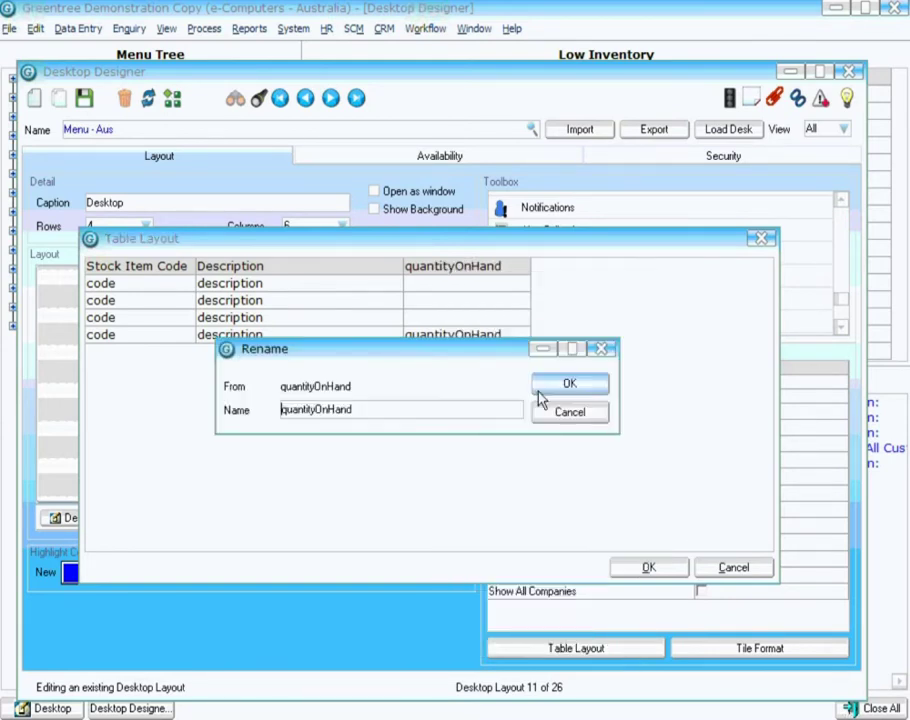
{"action": "type", "text": "Q"}
{"action": "key", "text": "Delete"}
{"action": "key", "text": "Right"}
{"action": "key", "text": "Right"}
{"action": "key", "text": "Right"}
{"action": "key", "text": "Right"}
{"action": "key", "text": "Right"}
{"action": "key", "text": "Right"}
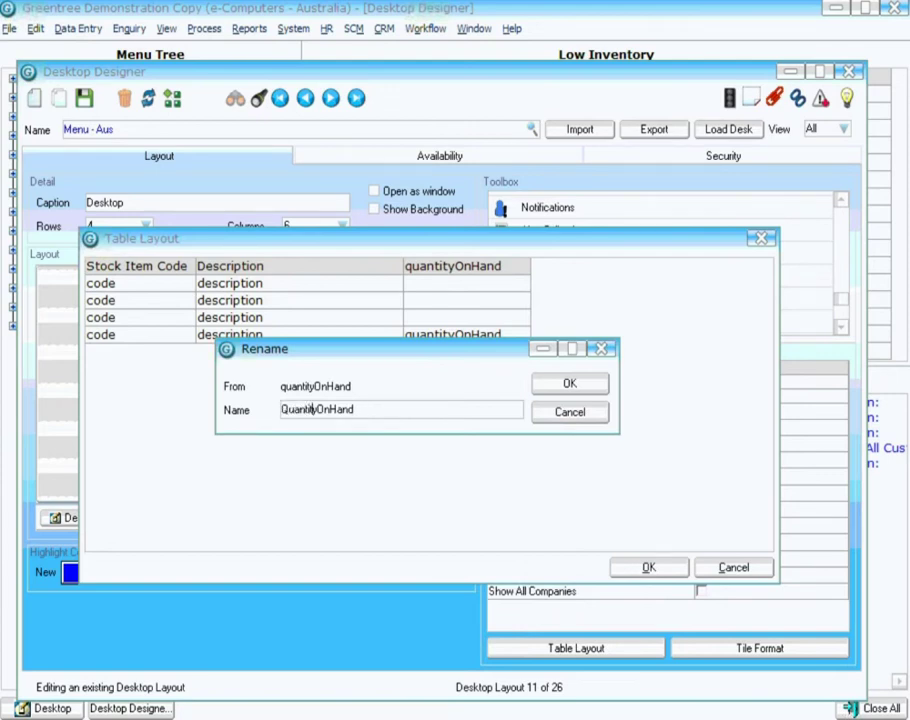
{"action": "key", "text": "shift+End"}
{"action": "type", "text": "on Hand"}
{"action": "left_click", "coordinate": [600, 384]}
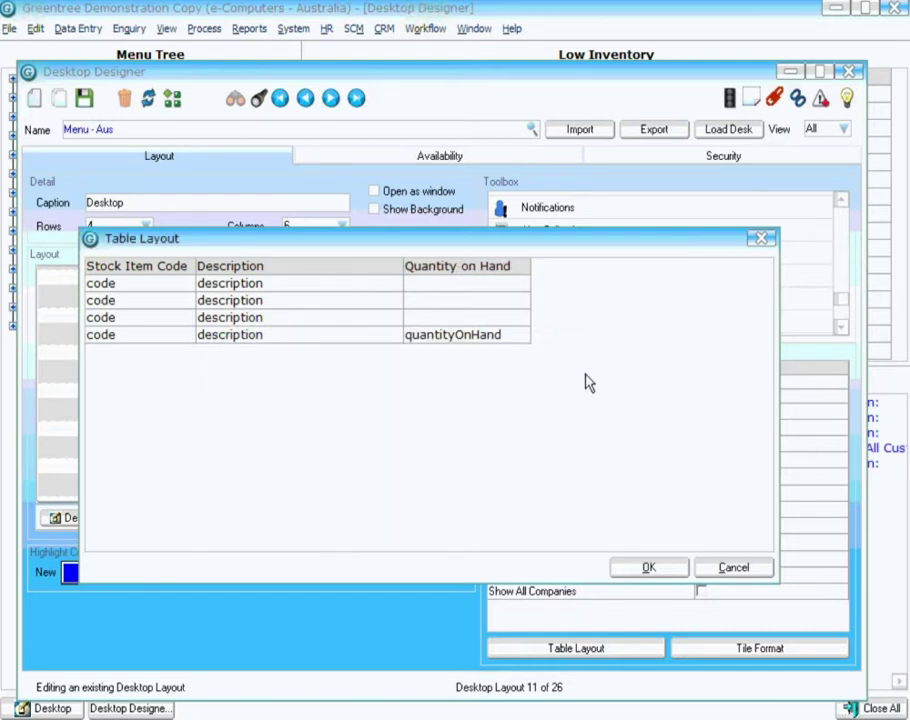
Sort the table by Stock Item Code, widening that column to fit its heading, and accept the table layout
{"action": "left_click", "coordinate": [157, 268]}
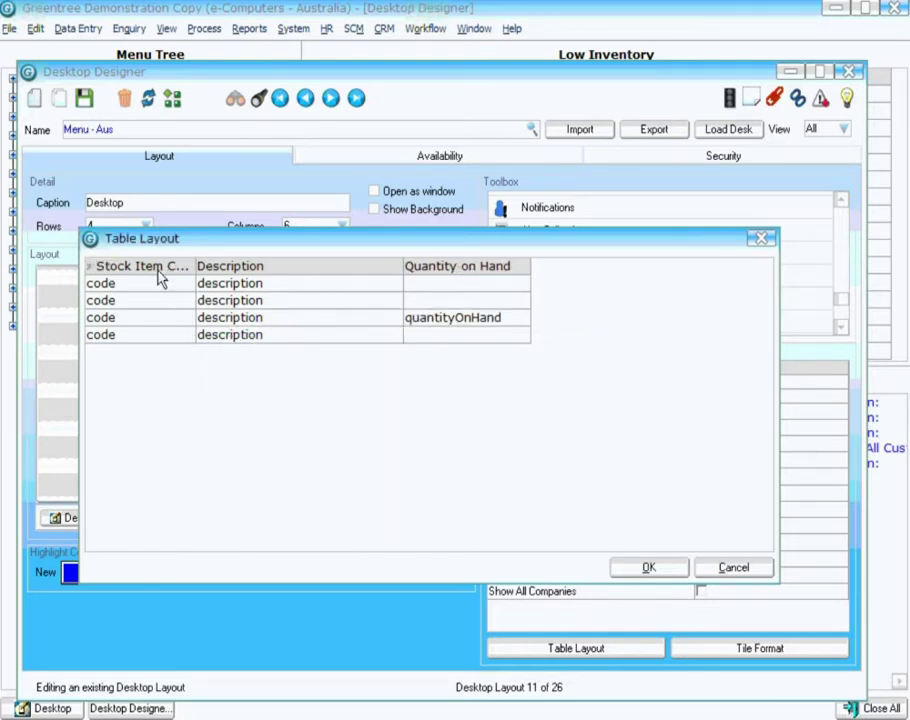
{"action": "left_click_drag", "start_coordinate": [192, 267], "coordinate": [211, 268]}
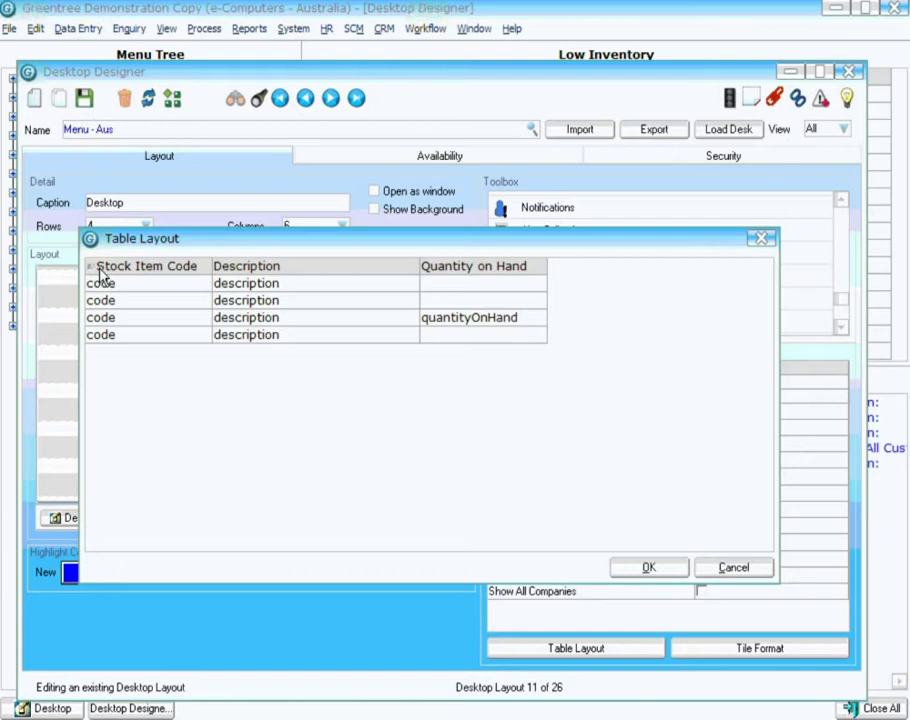
{"action": "left_click", "coordinate": [628, 571]}
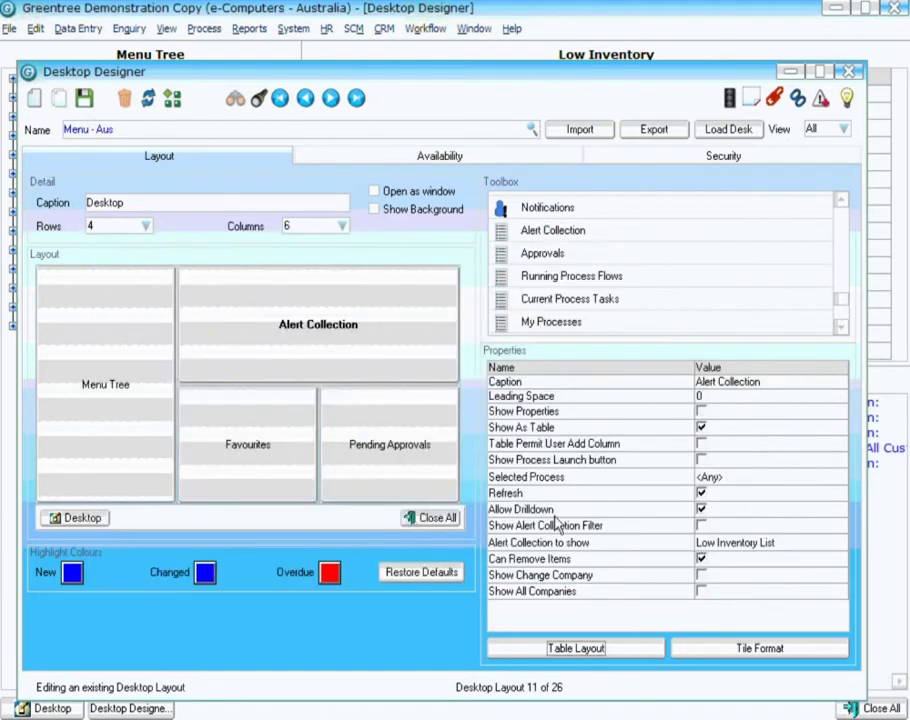
Save the desktop layout, load the Menu - Aus desktop with it, and close the Desktop Designer
{"action": "left_click", "coordinate": [85, 98]}
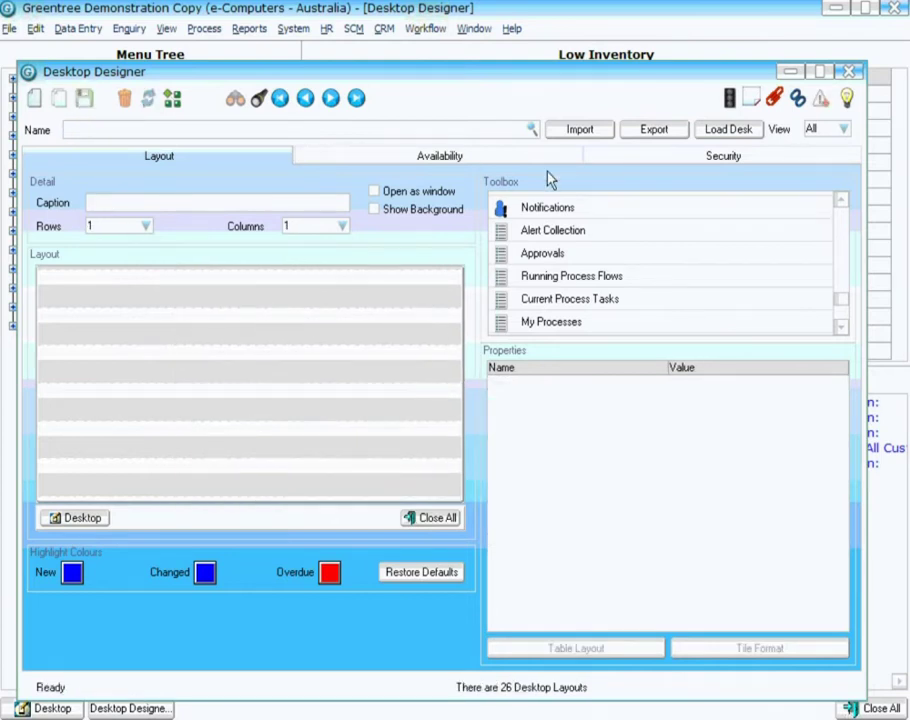
{"action": "left_click", "coordinate": [330, 98]}
{"action": "left_click", "coordinate": [330, 98]}
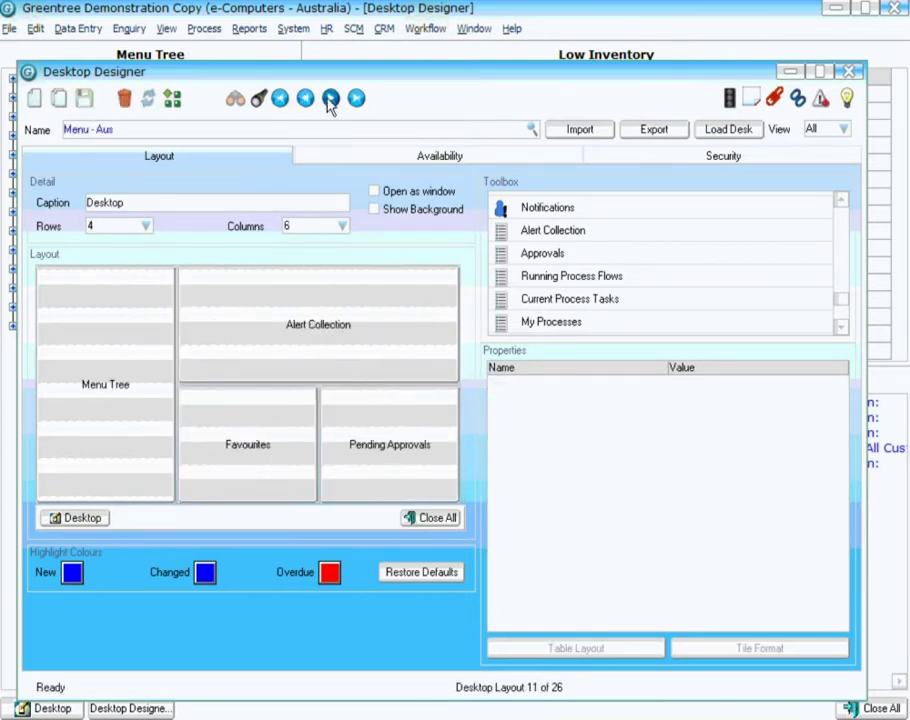
{"action": "left_click", "coordinate": [716, 136]}
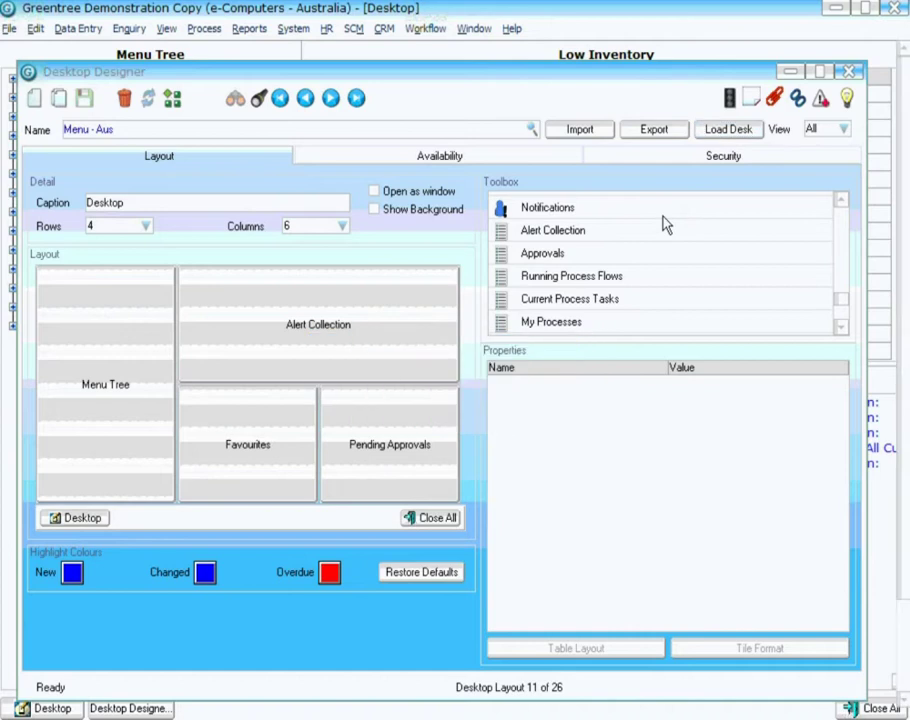
{"action": "left_click", "coordinate": [848, 72]}
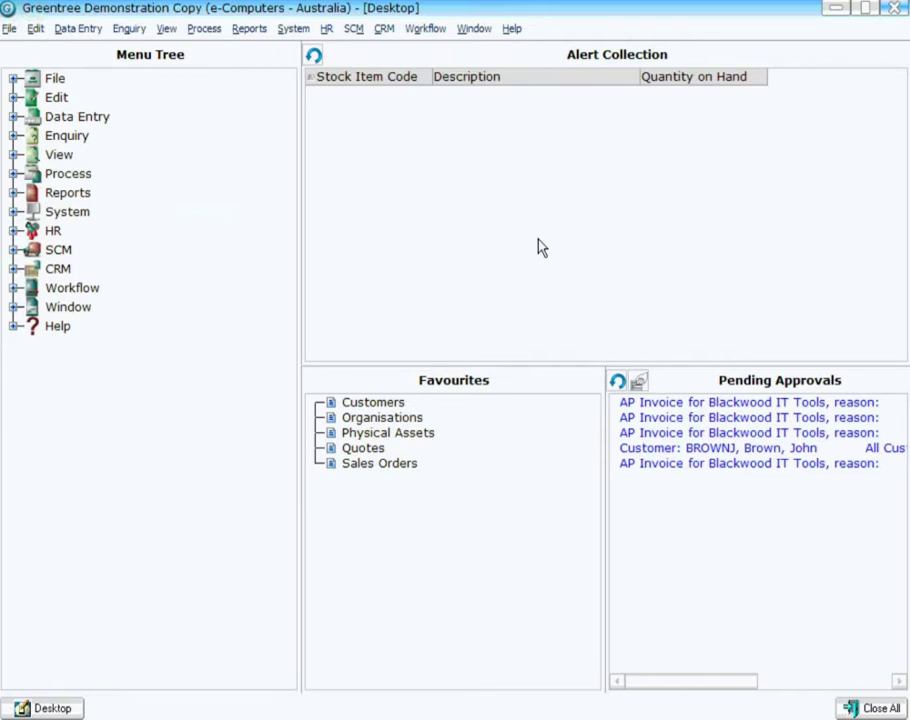
Set up a Process Document Rules task in the Task Scheduler on a daily schedule at 08:00
{"action": "left_click", "coordinate": [423, 32]}
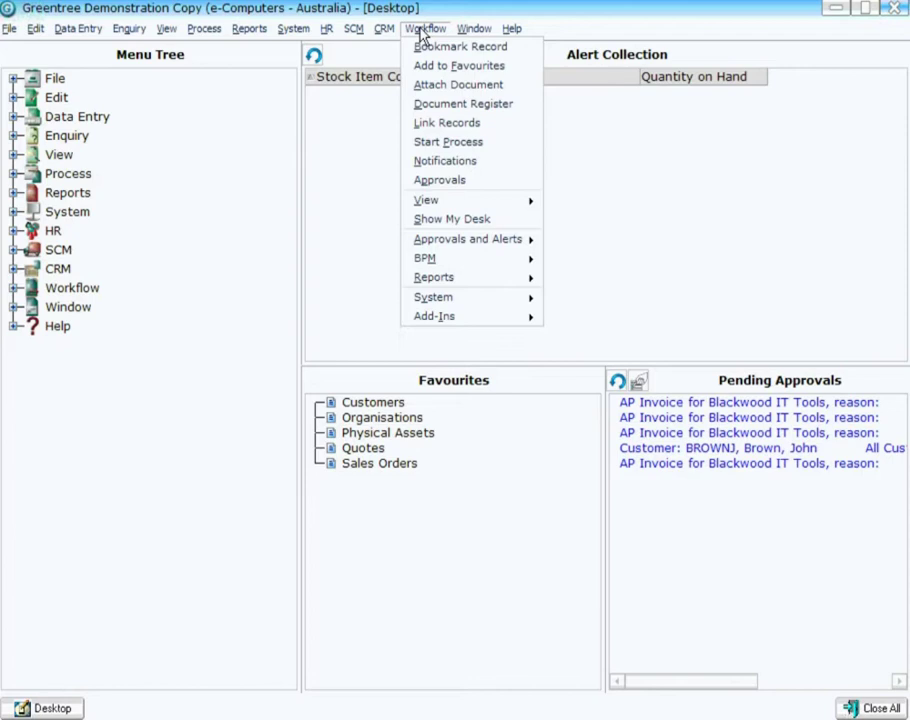
{"action": "mouse_move", "coordinate": [490, 248]}
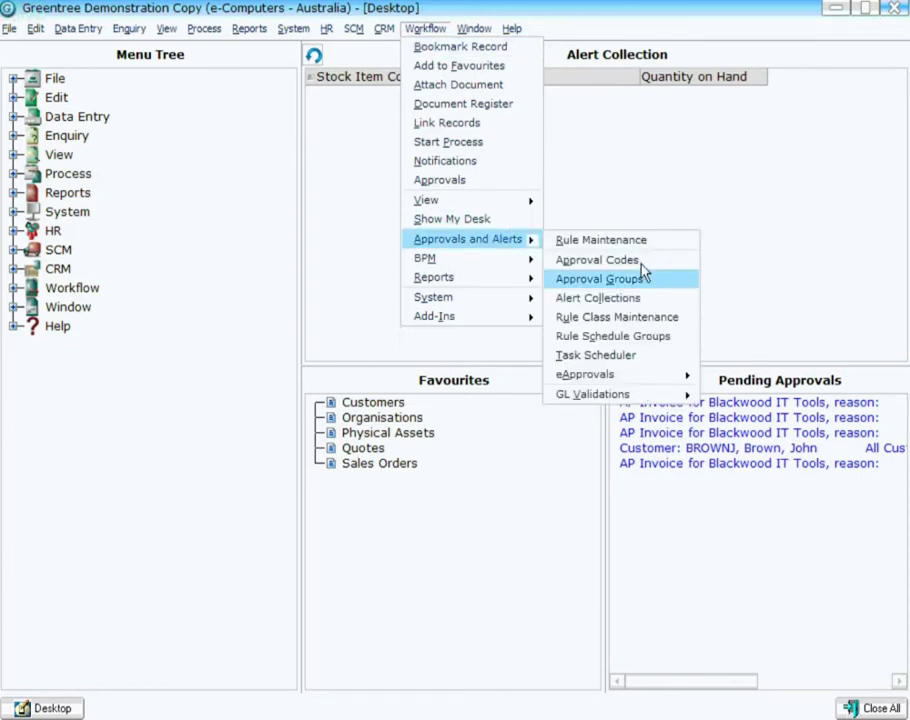
{"action": "left_click", "coordinate": [640, 358]}
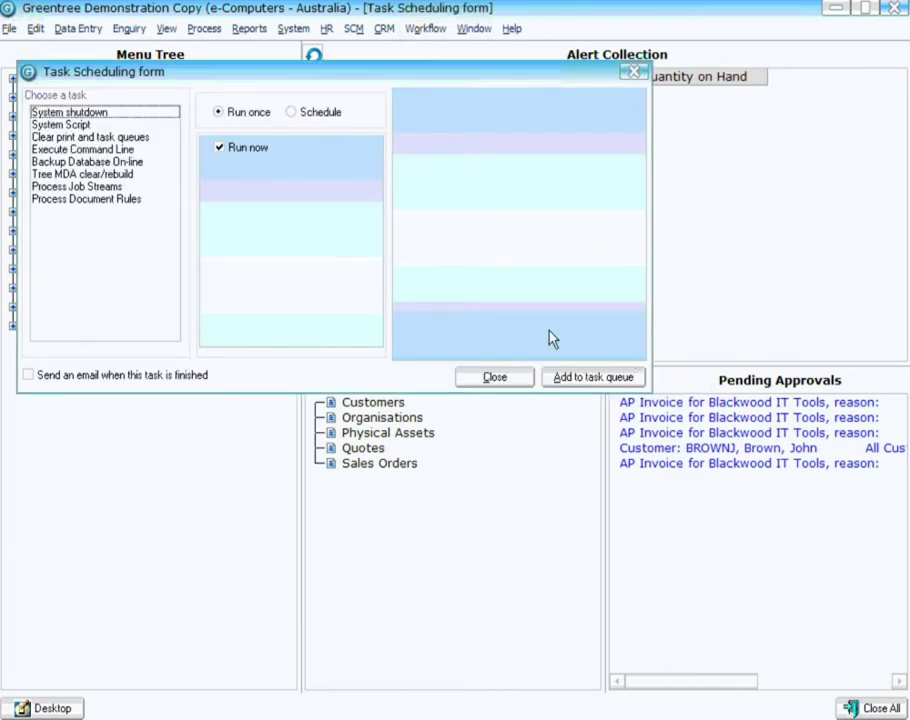
{"action": "left_click", "coordinate": [55, 200]}
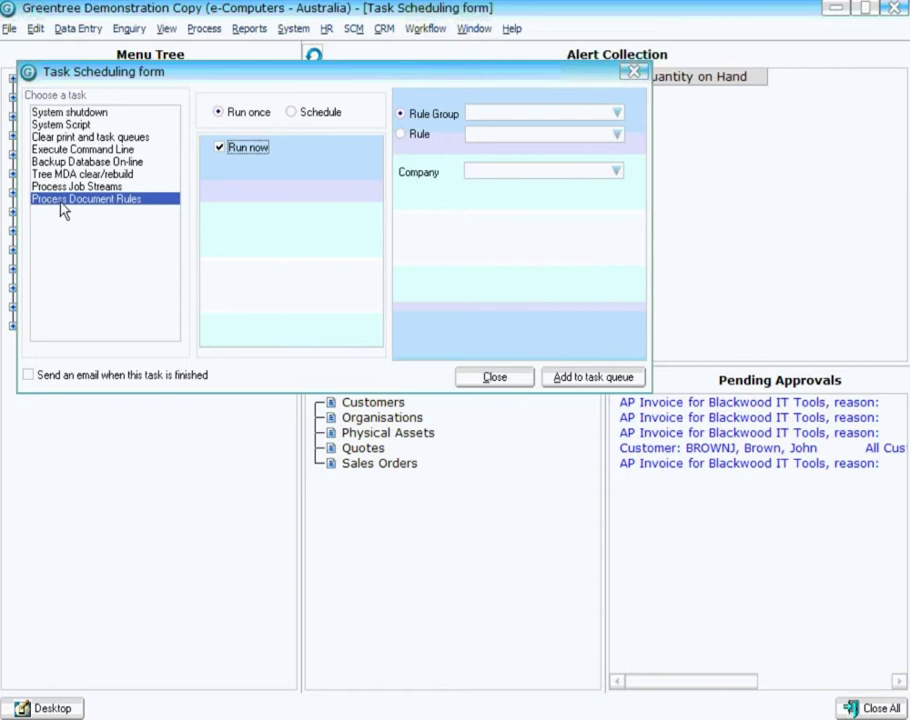
{"action": "left_click", "coordinate": [300, 117]}
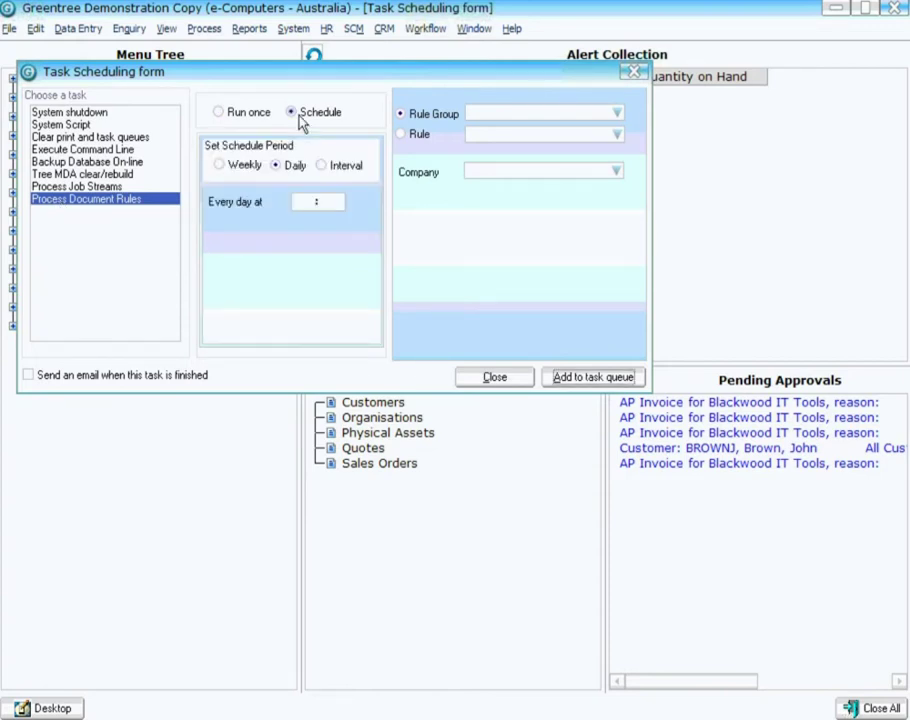
{"action": "left_click", "coordinate": [298, 202]}
{"action": "type", "text": "8 : "}
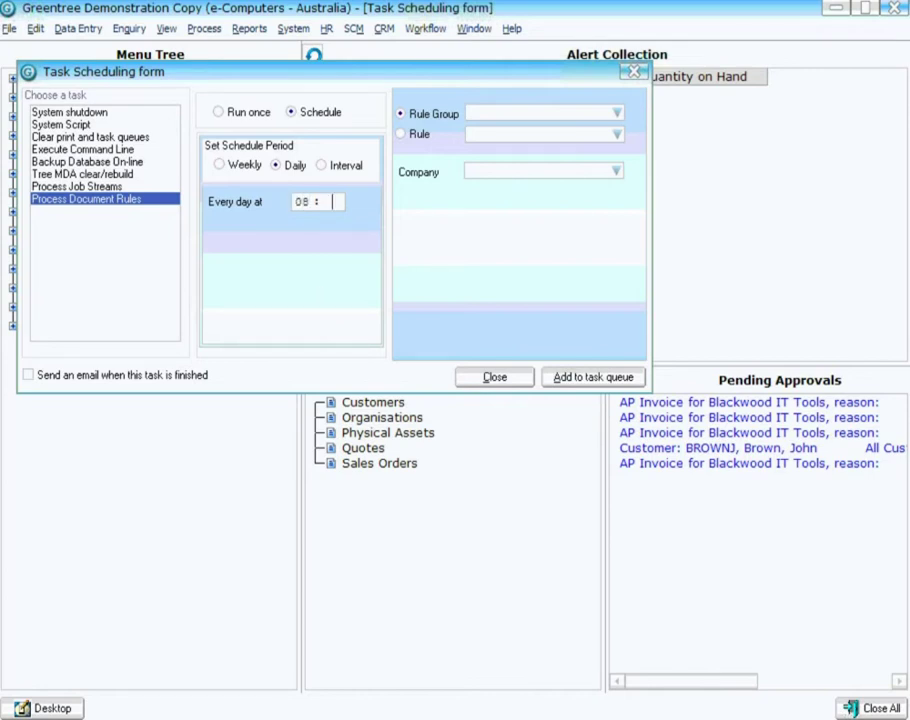
{"action": "type", "text": "00"}
Choose the rule Scheduled Rule/ on Inventory Item and company 01 (e-Computers - Australia) for the task, then close the form without queuing it
{"action": "left_click", "coordinate": [416, 134]}
{"action": "left_click", "coordinate": [617, 137]}
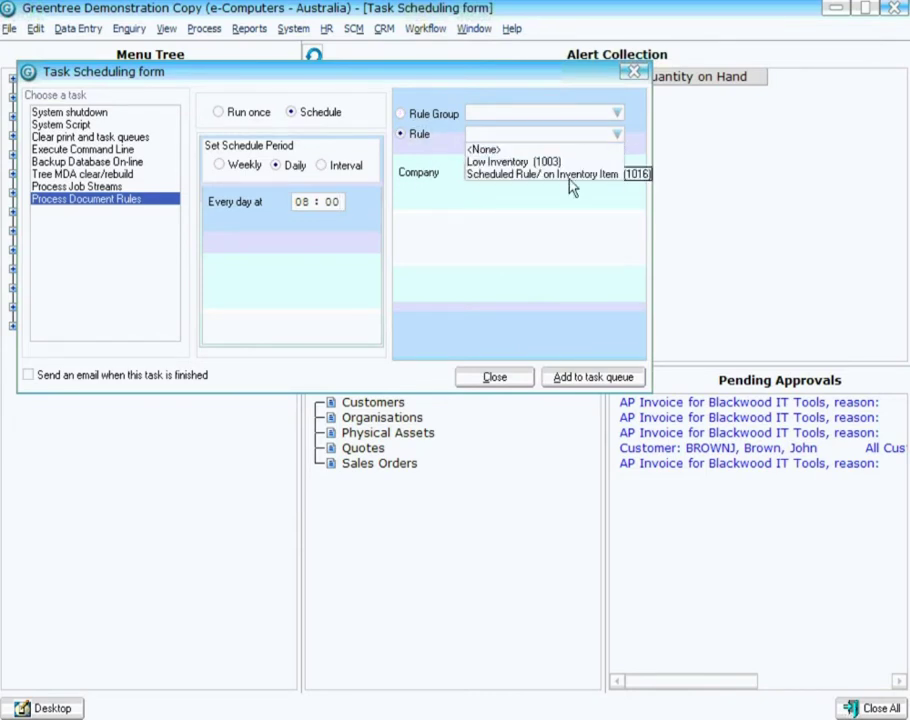
{"action": "left_click", "coordinate": [503, 175]}
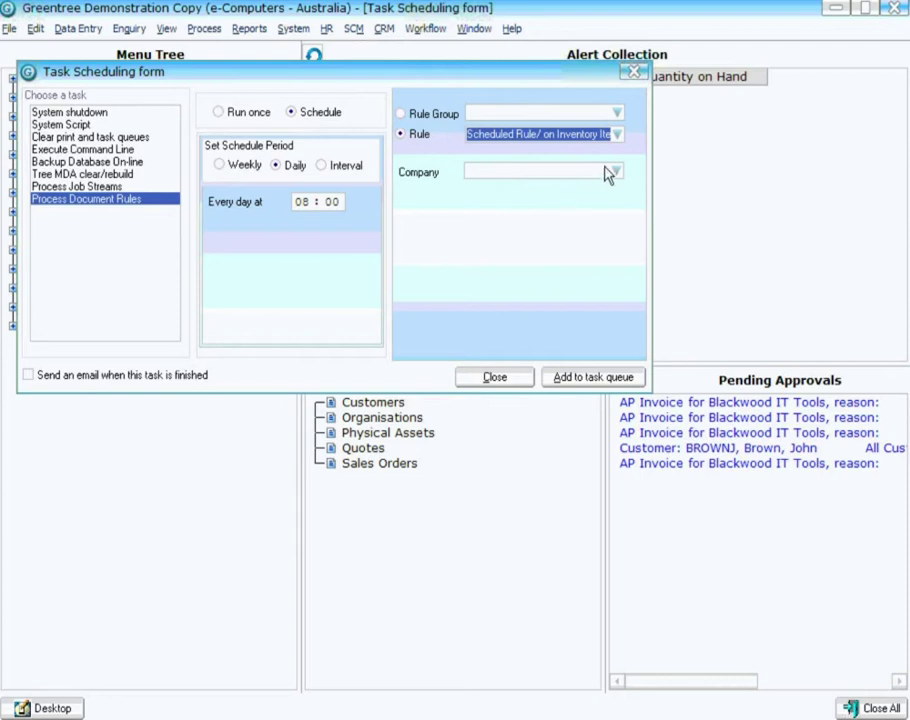
{"action": "left_click", "coordinate": [613, 174]}
{"action": "left_click", "coordinate": [495, 196]}
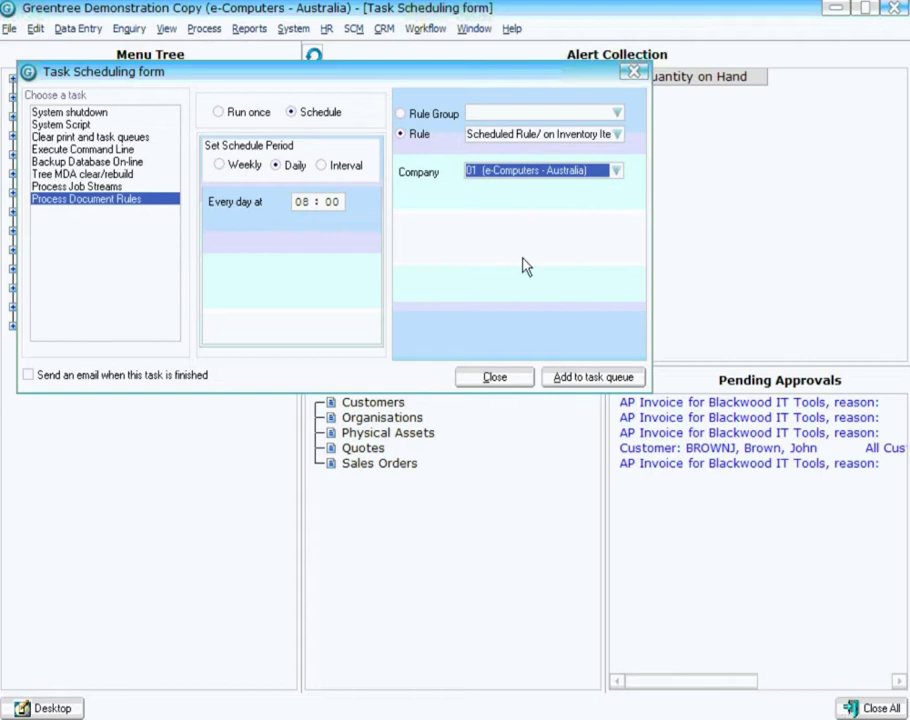
{"action": "left_click", "coordinate": [634, 73]}
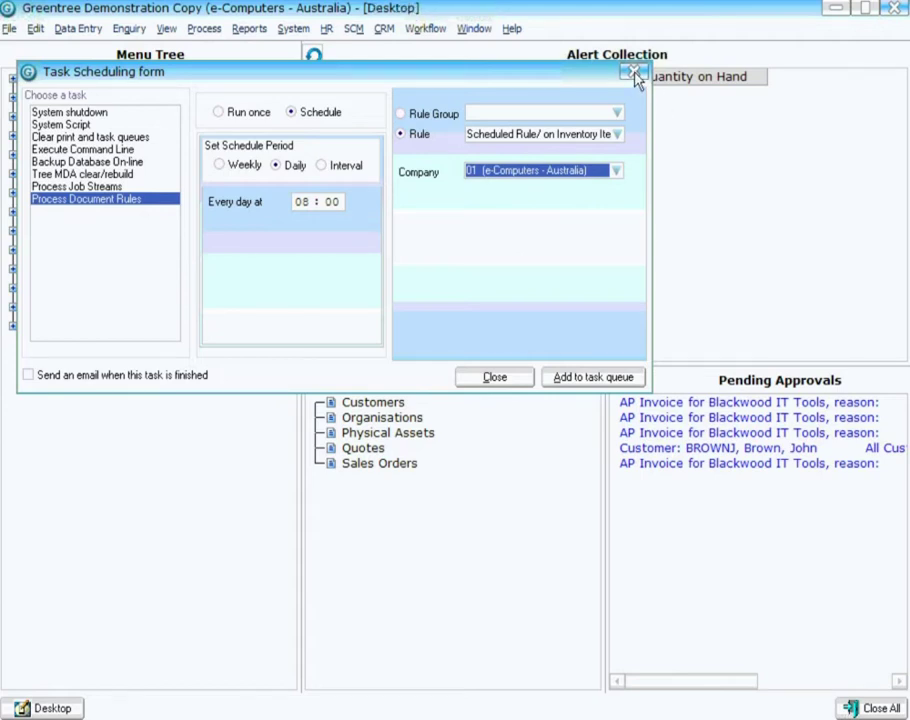
Run the last document rule, Scheduled Rule/ on Inventory Item, immediately with the desktop's alert table in view, and close Rule Maintenance
{"action": "left_click", "coordinate": [420, 31]}
{"action": "mouse_move", "coordinate": [488, 246]}
{"action": "left_click", "coordinate": [601, 241]}
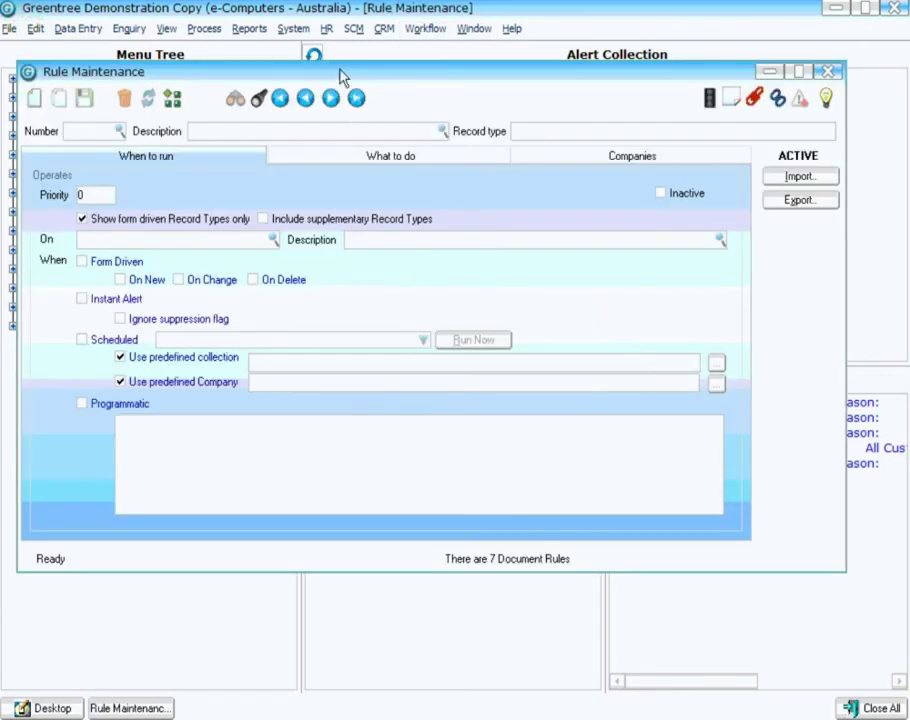
{"action": "left_click", "coordinate": [356, 97]}
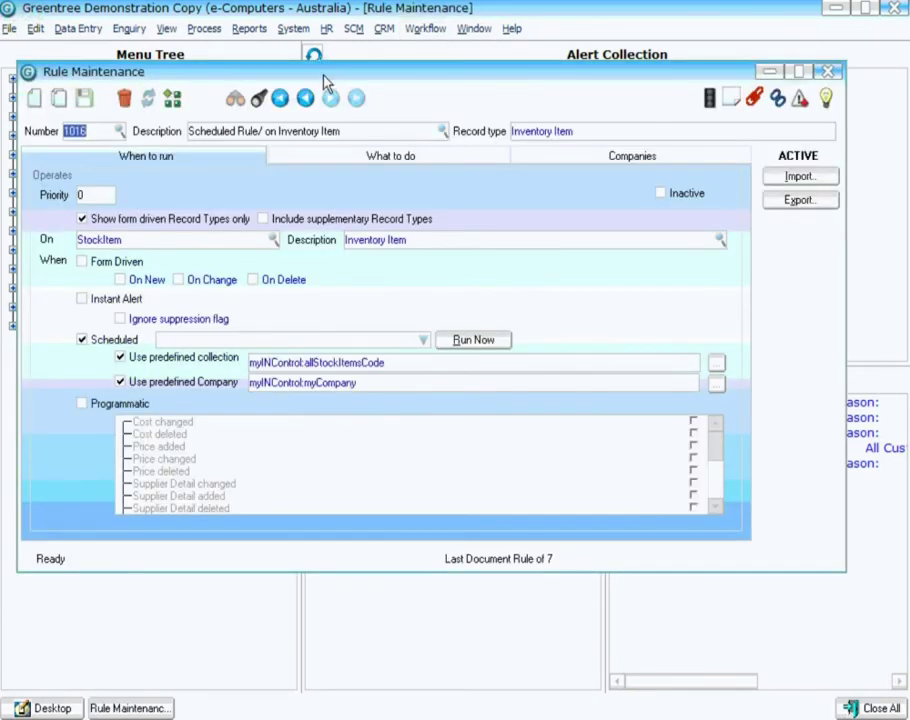
{"action": "left_click_drag", "start_coordinate": [324, 76], "coordinate": [349, 290]}
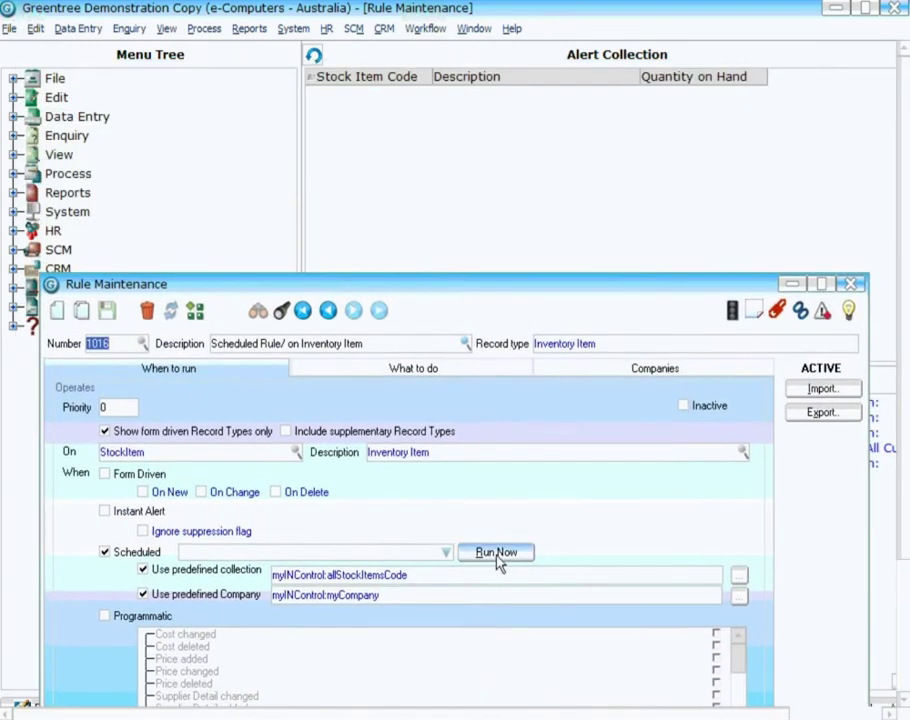
{"action": "left_click", "coordinate": [494, 552]}
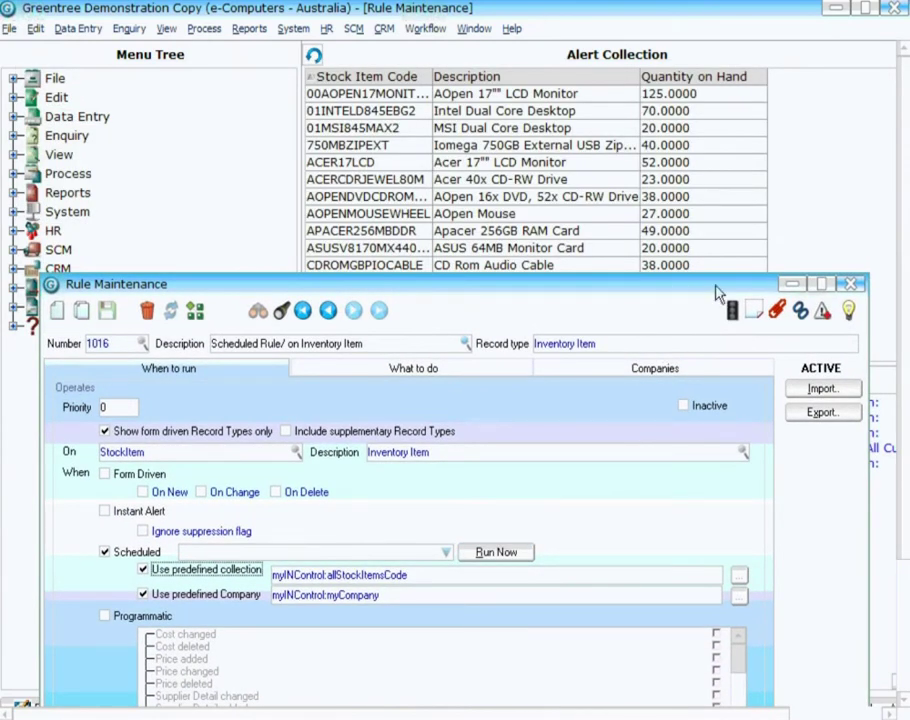
{"action": "left_click", "coordinate": [851, 285]}
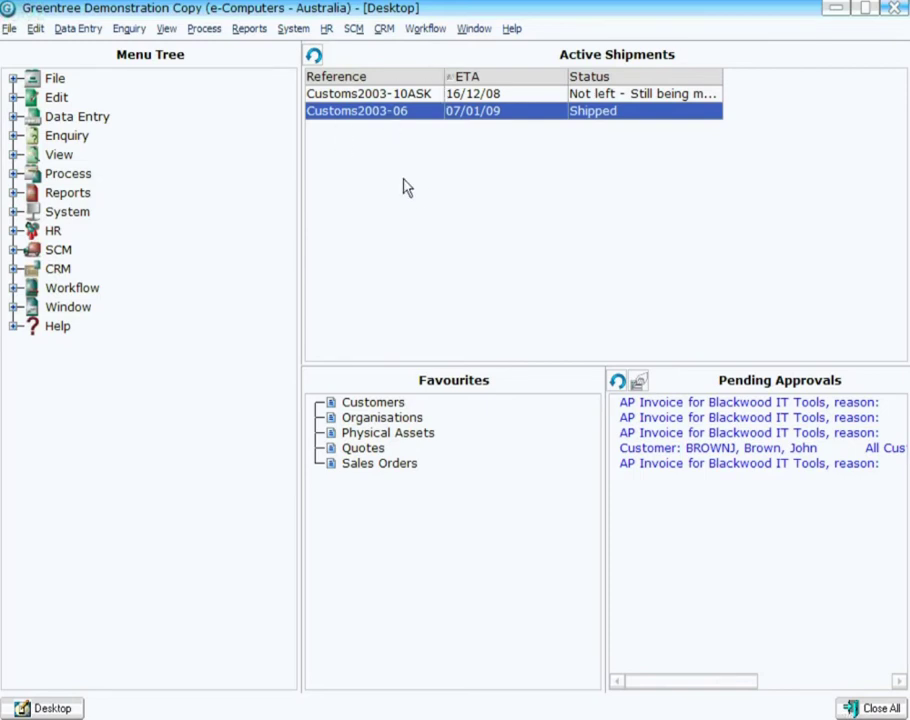
{"action": "left_click", "coordinate": [88, 30]}
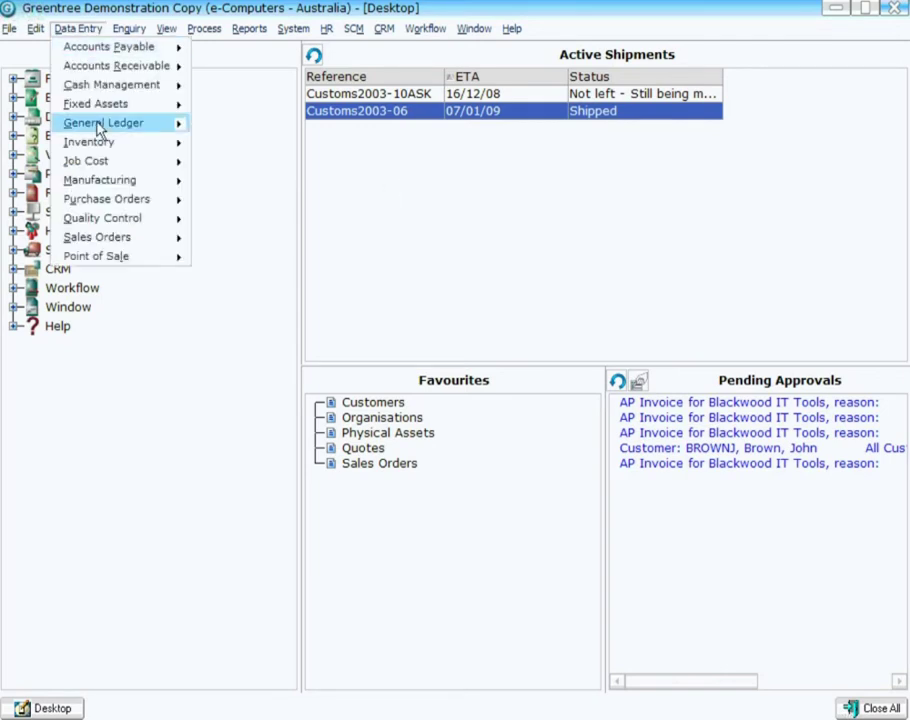
{"action": "mouse_move", "coordinate": [120, 200]}
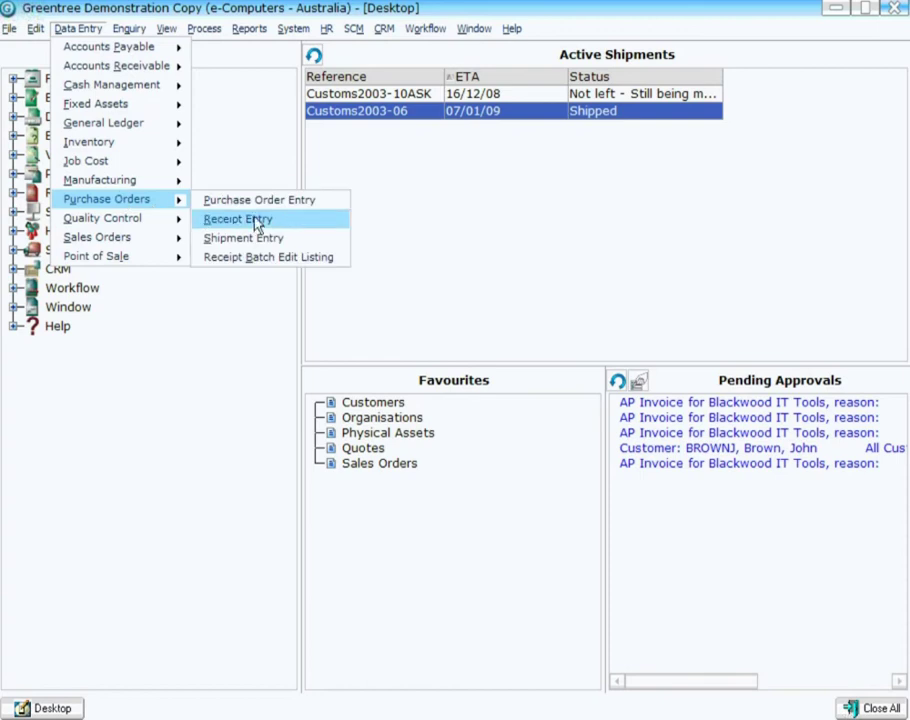
{"action": "left_click", "coordinate": [250, 233]}
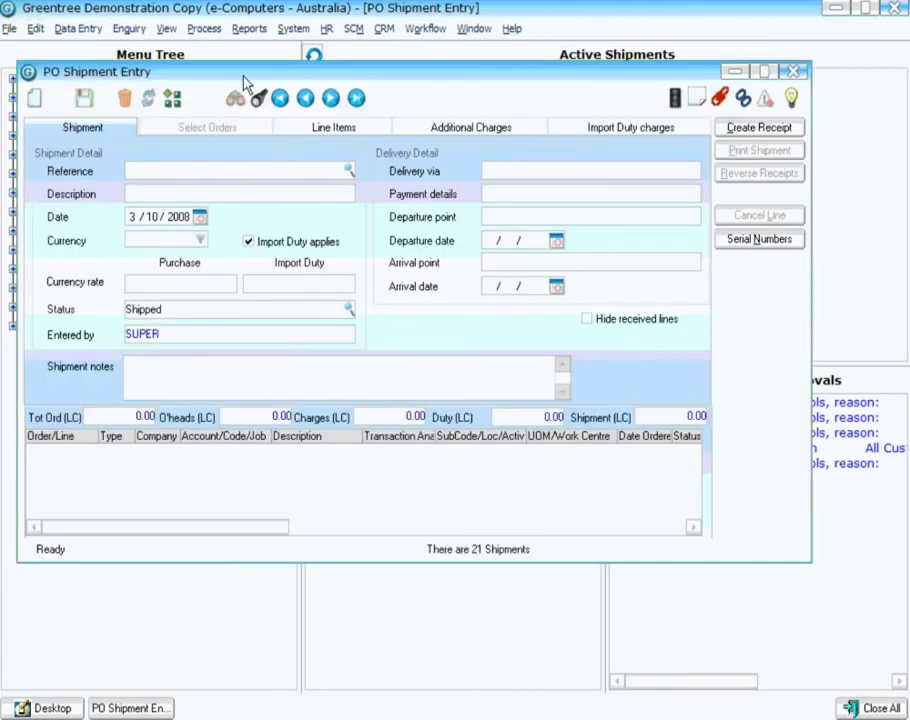
{"action": "left_click_drag", "start_coordinate": [247, 77], "coordinate": [294, 206]}
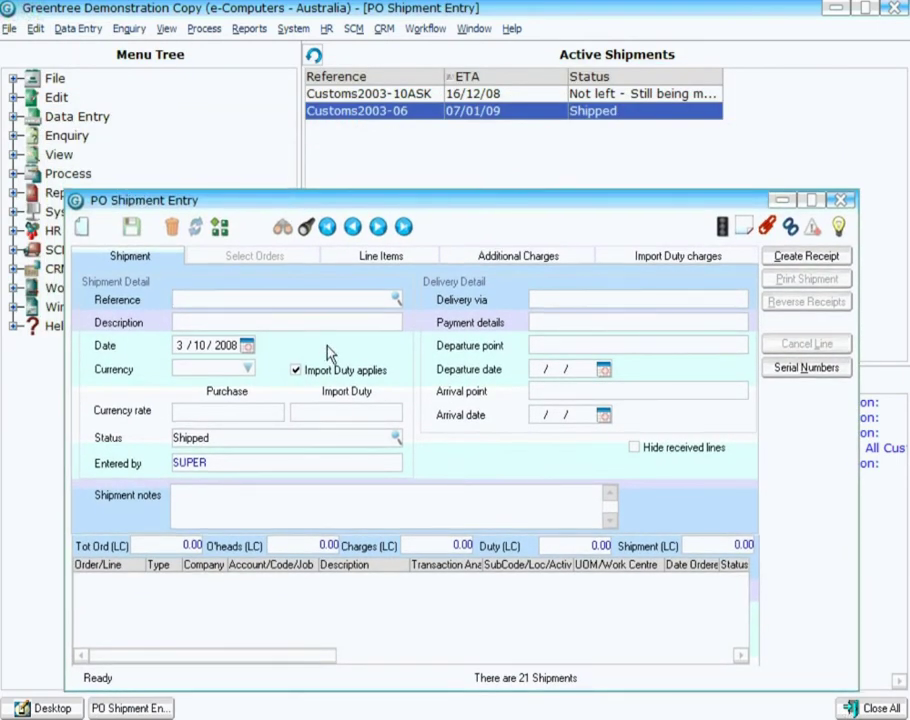
{"action": "type", "text": "HAWB348578932342"}
{"action": "key", "text": "Tab"}
{"action": "type", "text": "Greetree Voyage 123"}
{"action": "left_click", "coordinate": [254, 370]}
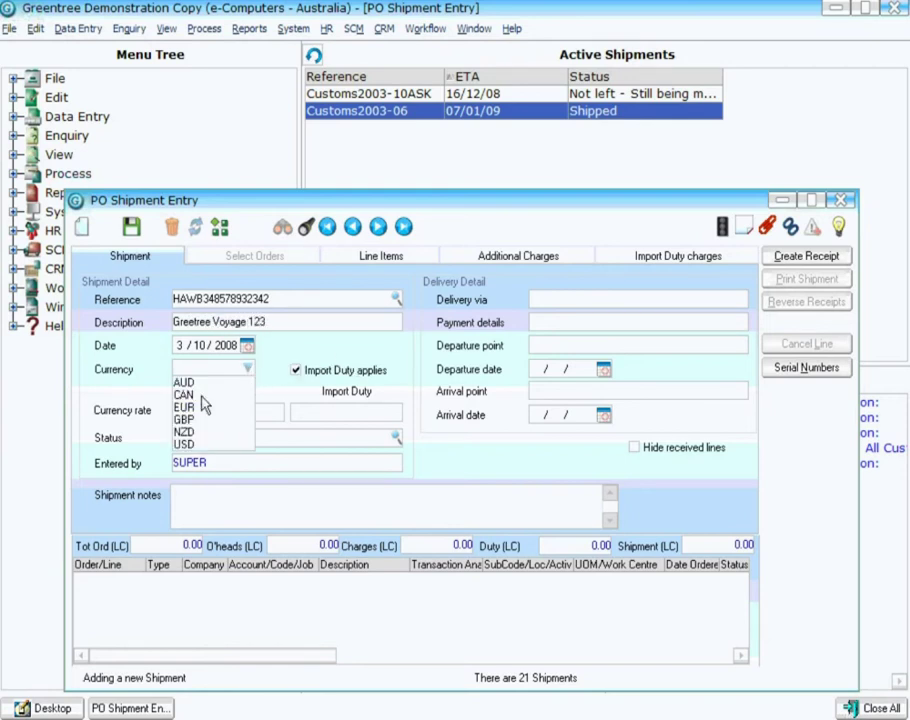
{"action": "left_click", "coordinate": [185, 444]}
Add the first unselected Inventec order to the shipment and save the shipment
{"action": "left_click", "coordinate": [254, 256]}
{"action": "left_click", "coordinate": [200, 417]}
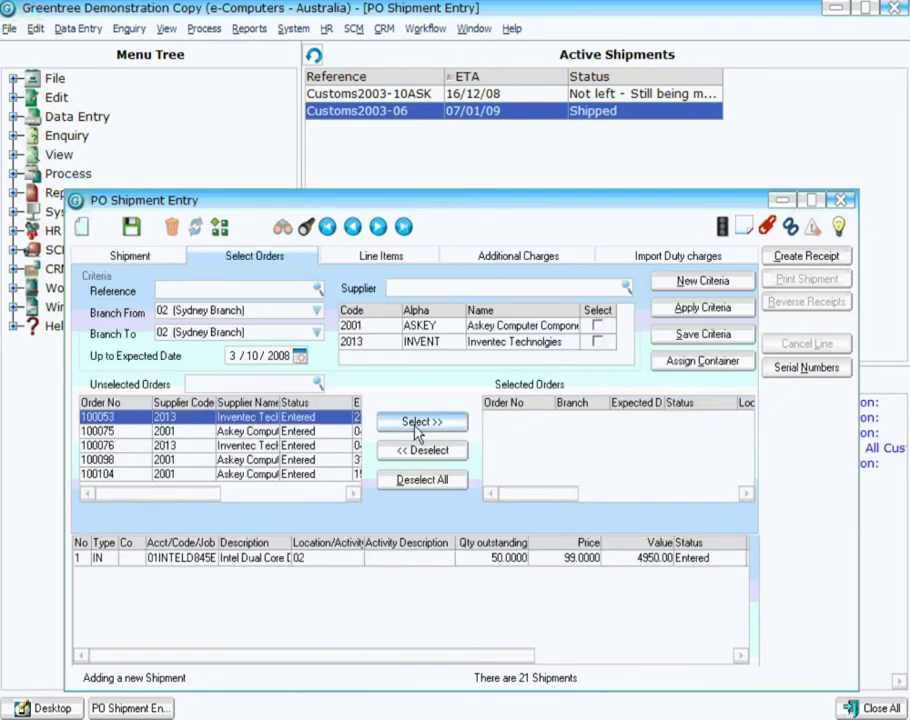
{"action": "left_click", "coordinate": [385, 423]}
{"action": "left_click", "coordinate": [152, 255]}
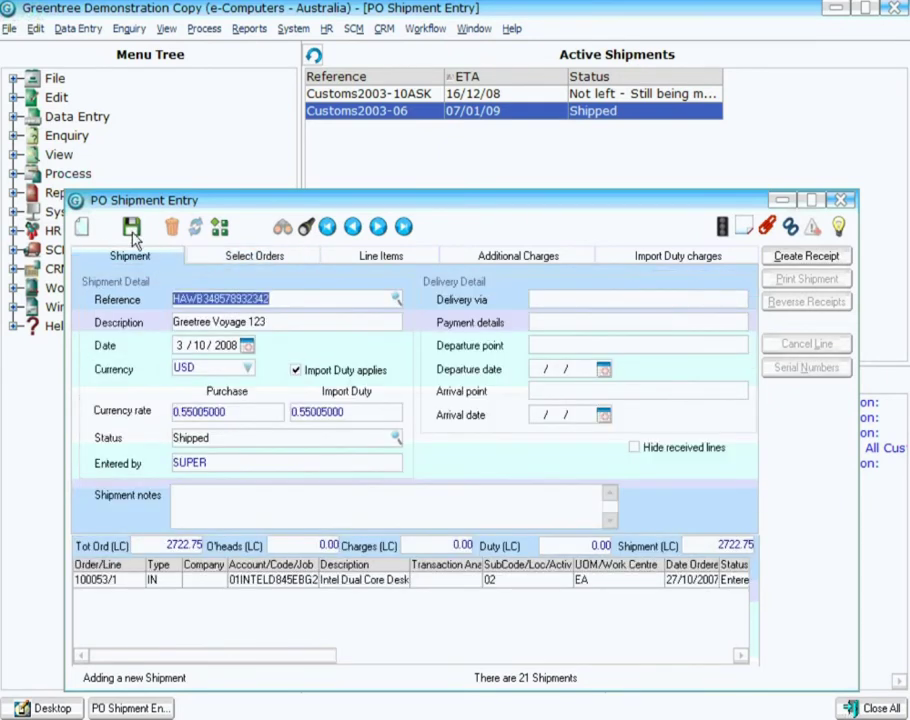
{"action": "left_click", "coordinate": [131, 228]}
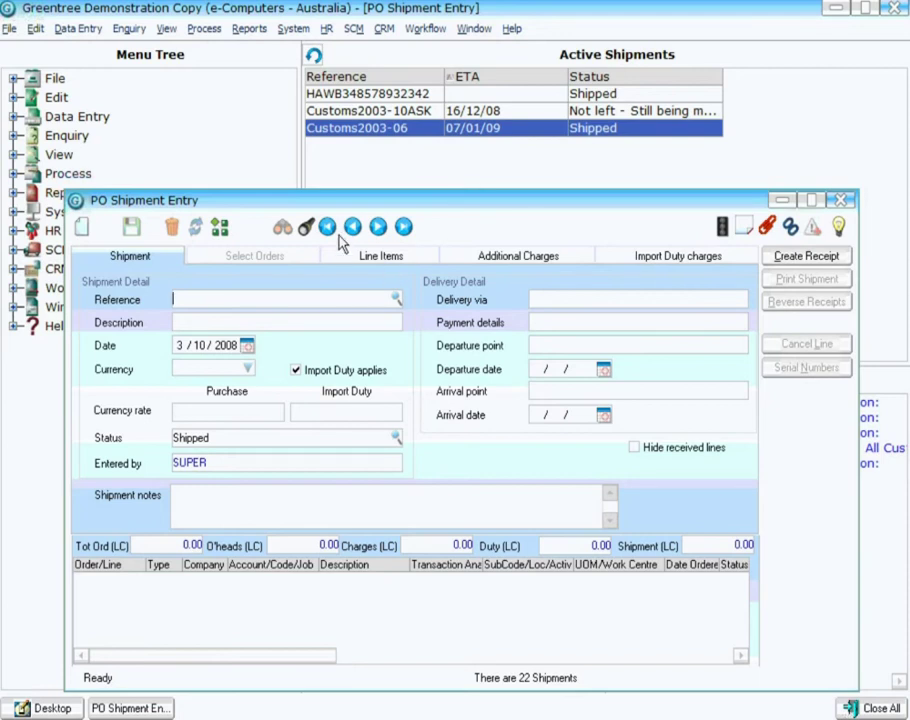
Set the new shipment's status to Not left - Still being made and its arrival date to 15/02/09, and save it
{"action": "left_click", "coordinate": [404, 229]}
{"action": "left_click", "coordinate": [396, 438]}
{"action": "scroll", "coordinate": [451, 500], "scroll_direction": "up", "scroll_amount": 2}
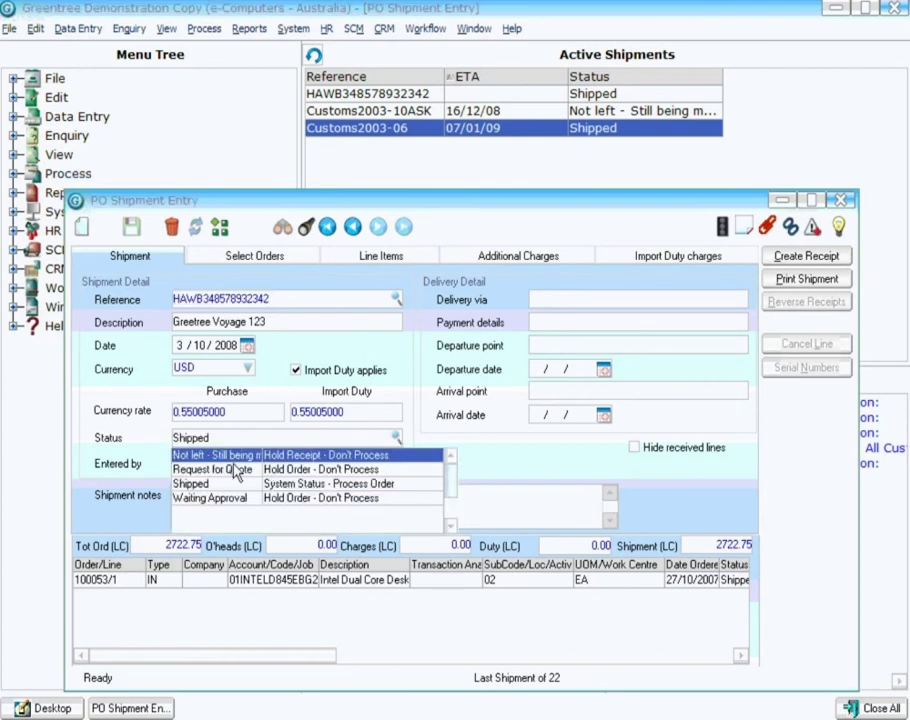
{"action": "left_click", "coordinate": [230, 456]}
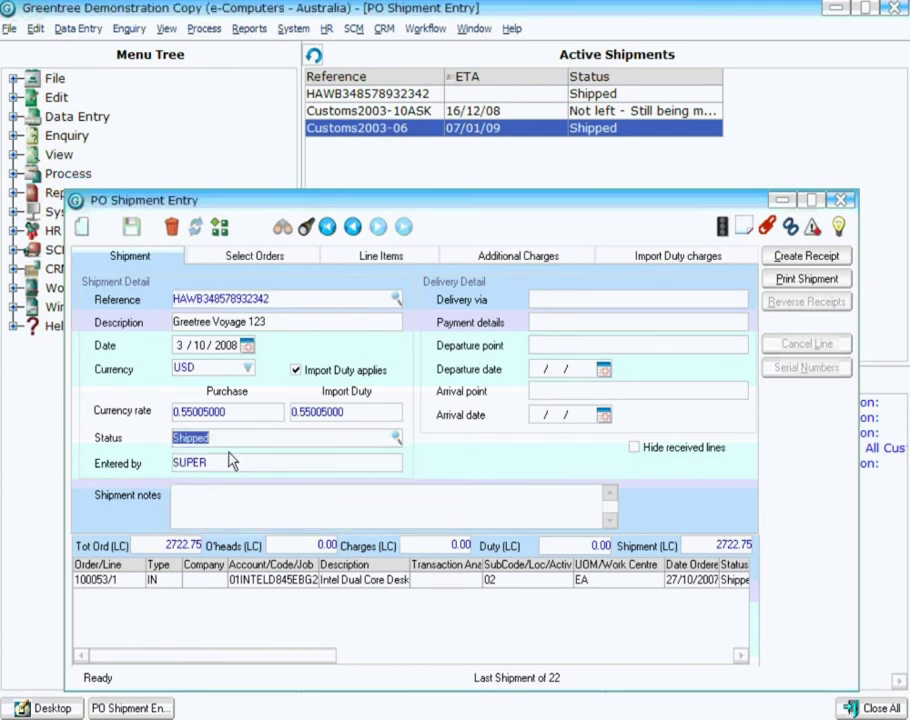
{"action": "left_click", "coordinate": [537, 414]}
{"action": "type", "text": "15 / 02 / 09"}
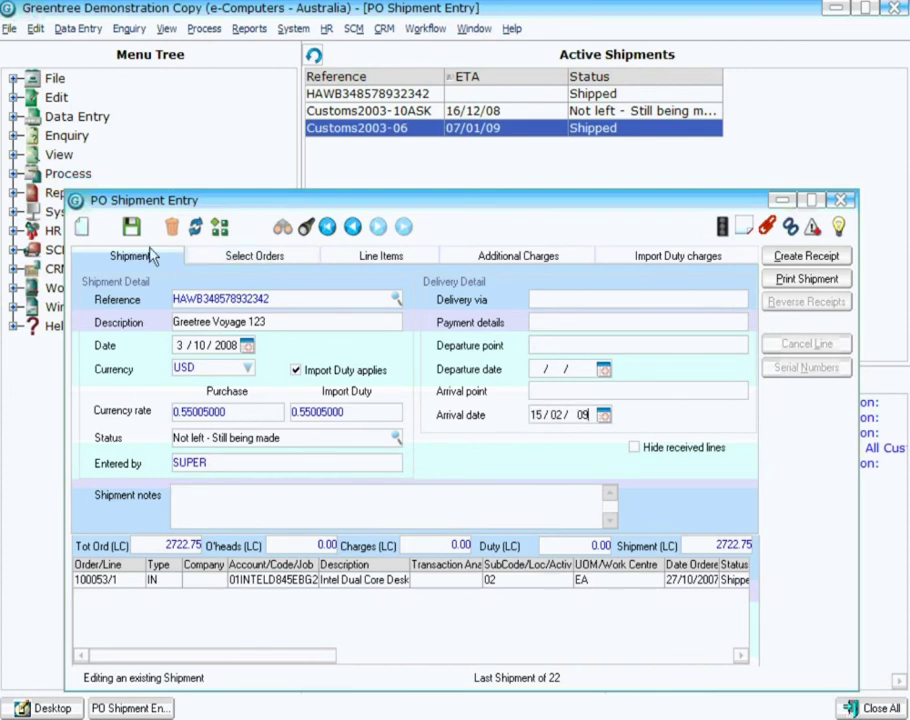
{"action": "left_click", "coordinate": [131, 226]}
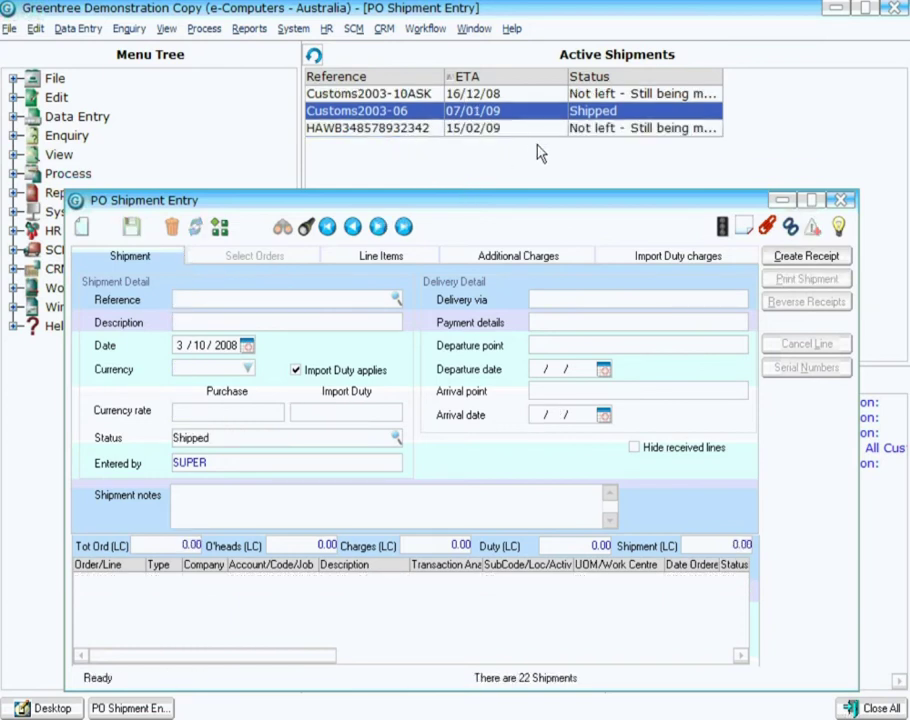
{"action": "left_click", "coordinate": [403, 226]}
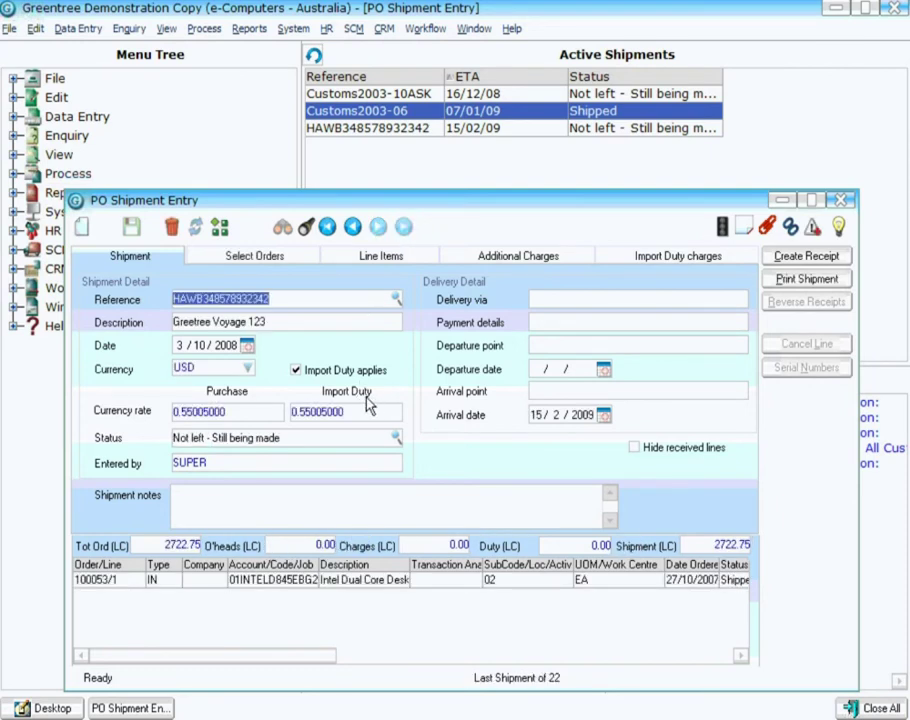
{"action": "left_click", "coordinate": [810, 259]}
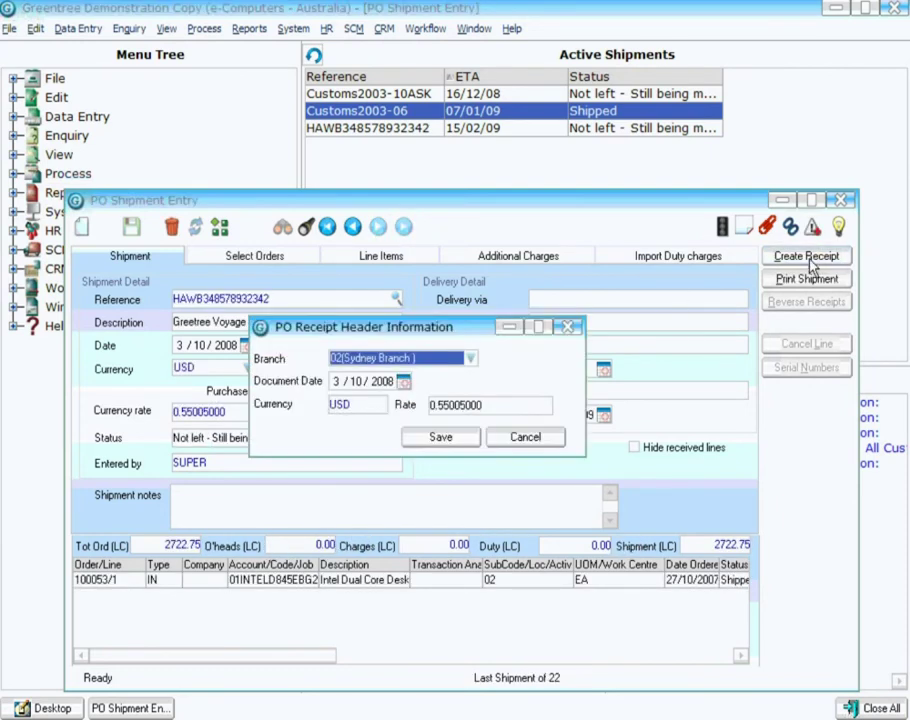
{"action": "left_click", "coordinate": [445, 440]}
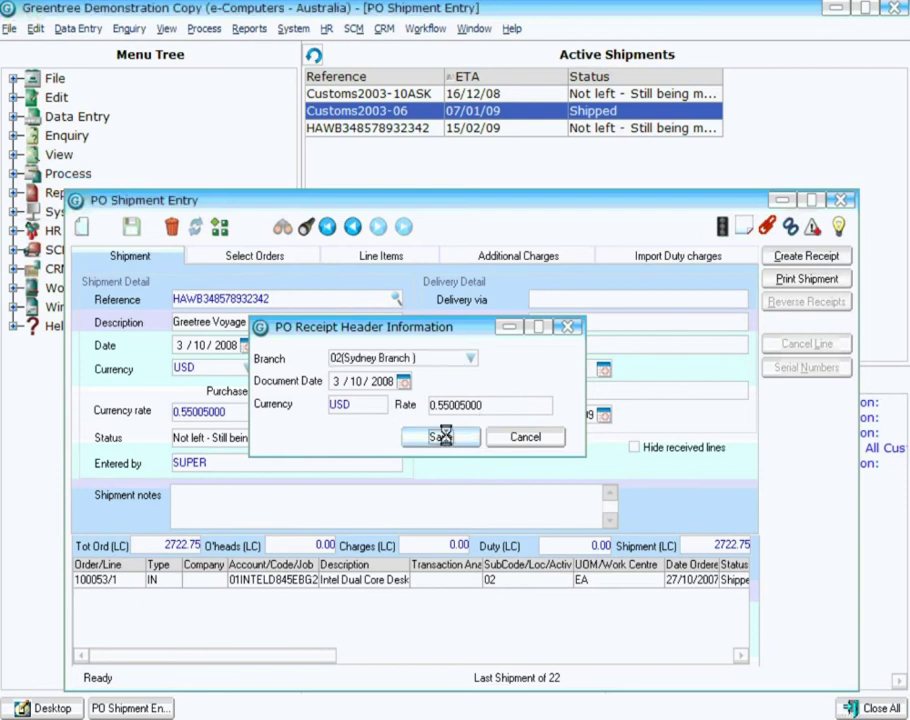
{"action": "left_click", "coordinate": [437, 421]}
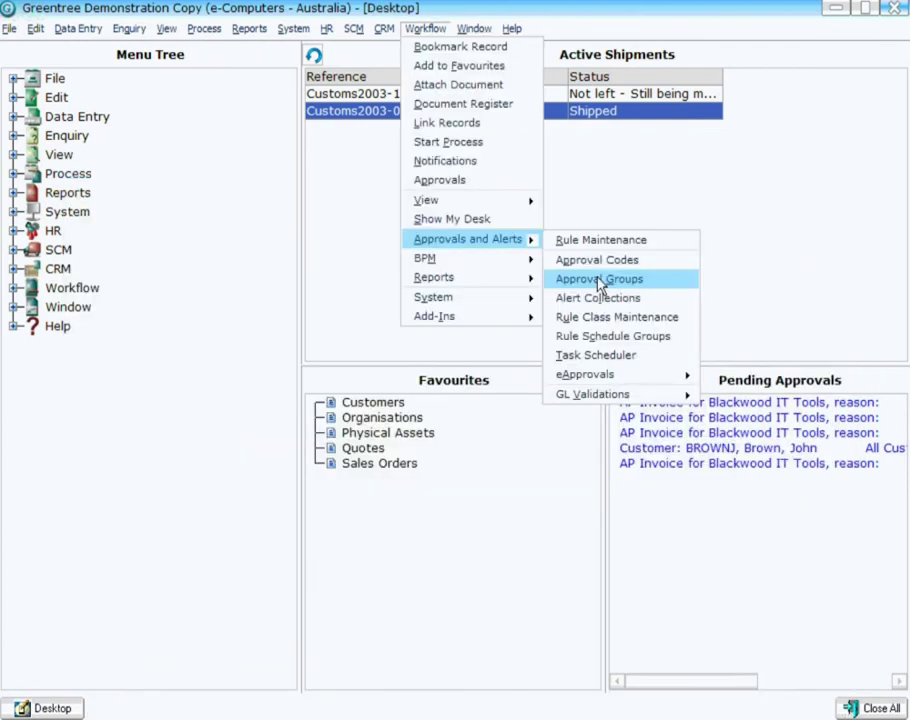
Look up the Active Shipments alert collection, examine its record type and company settings, and close its maintenance form
{"action": "left_click", "coordinate": [421, 30]}
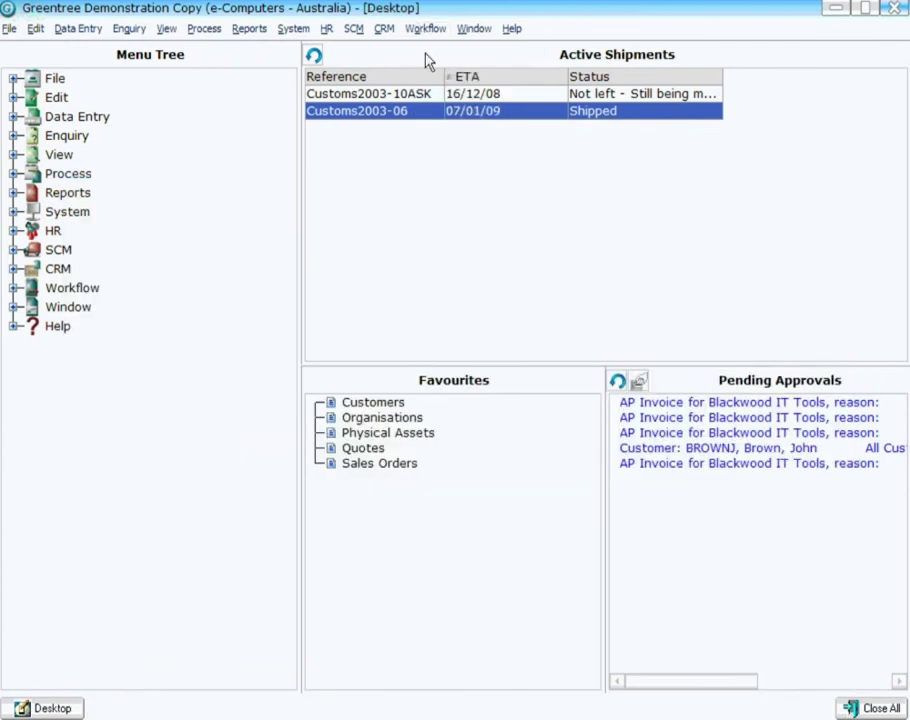
{"action": "left_click", "coordinate": [418, 32]}
{"action": "mouse_move", "coordinate": [473, 243]}
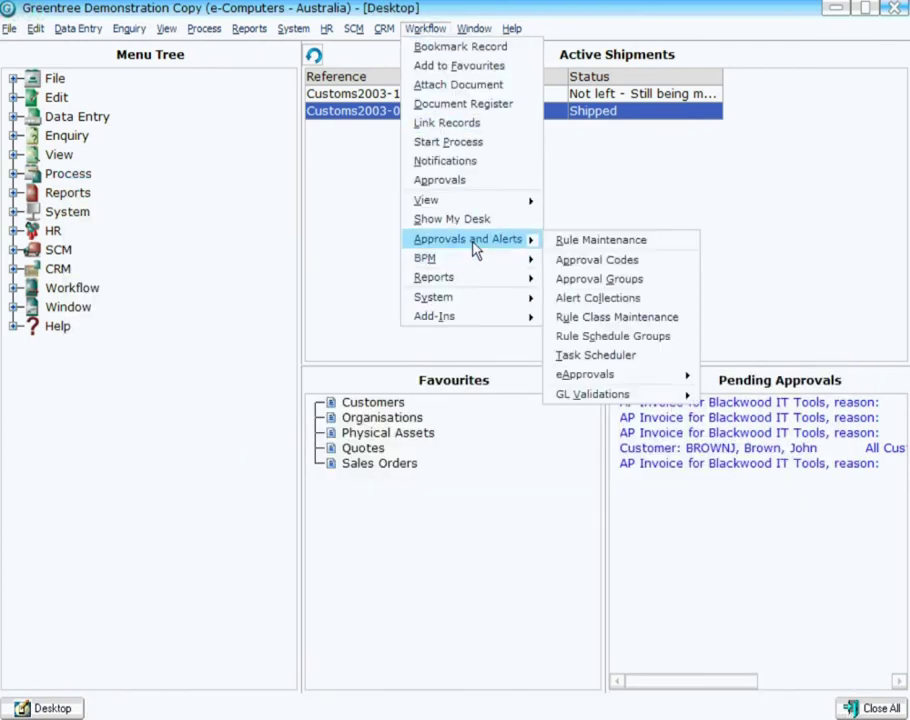
{"action": "left_click", "coordinate": [651, 304]}
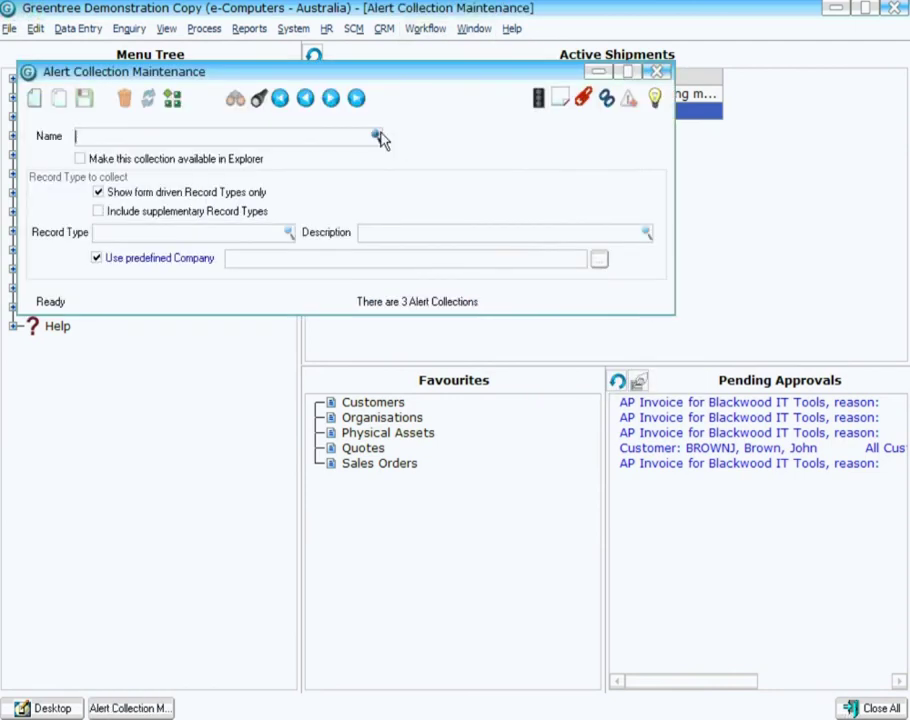
{"action": "left_click", "coordinate": [378, 136]}
{"action": "left_click", "coordinate": [156, 154]}
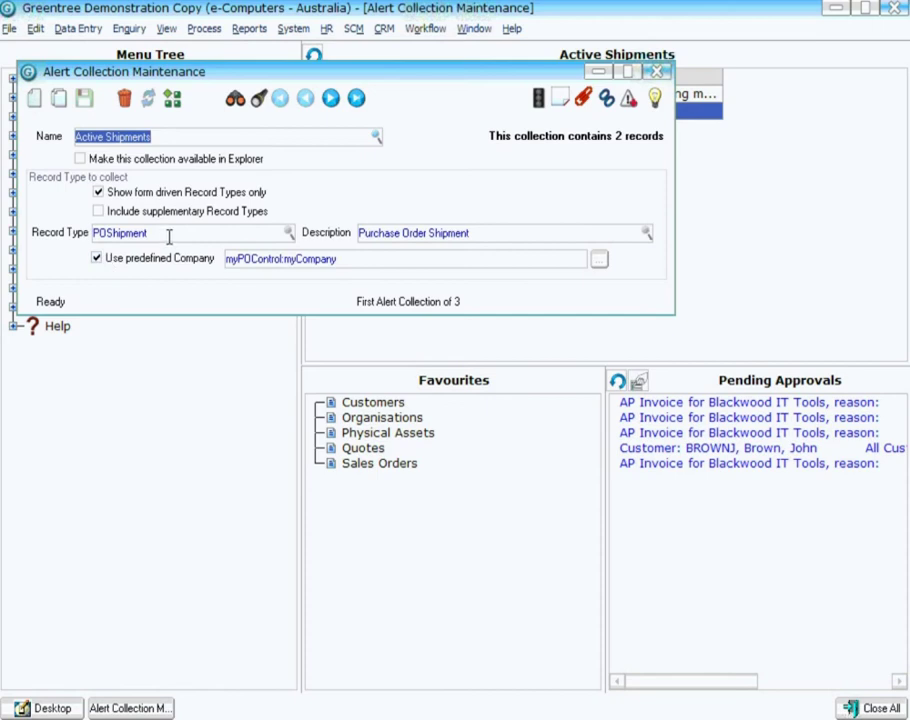
{"action": "left_click", "coordinate": [657, 73]}
Bring up rule 1017, Add/Change/ on Purchase Order Shipment, and review when it runs and its conditions
{"action": "left_click", "coordinate": [420, 29]}
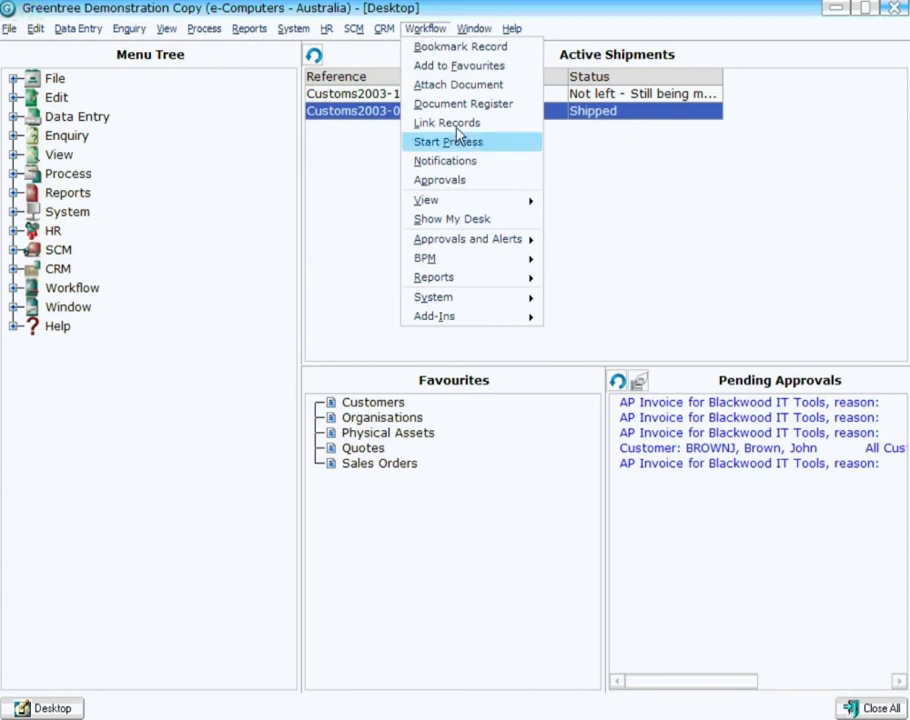
{"action": "mouse_move", "coordinate": [483, 242]}
{"action": "left_click", "coordinate": [600, 240]}
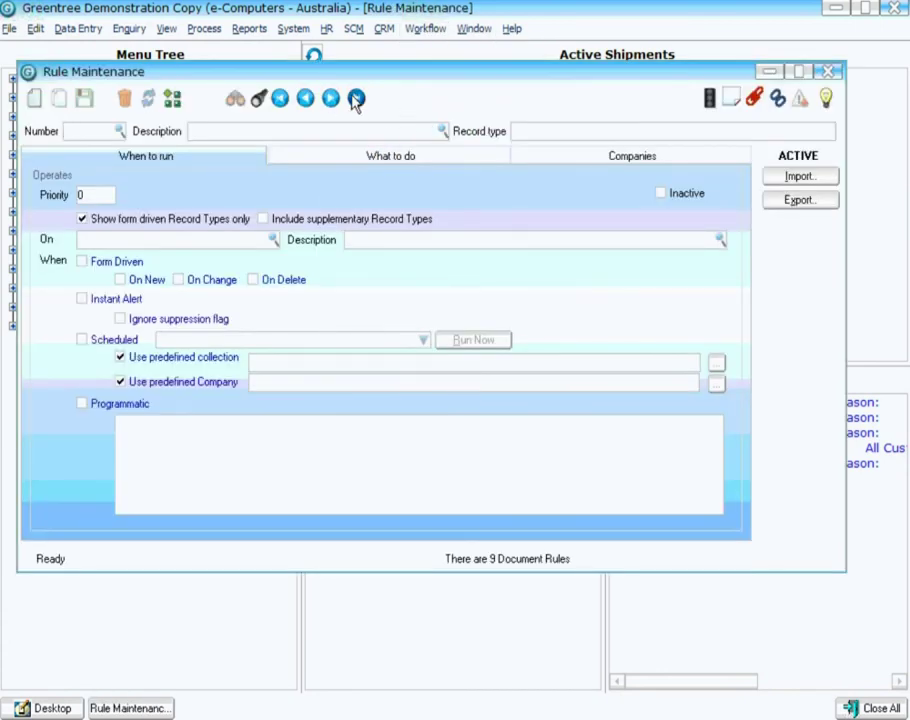
{"action": "left_click", "coordinate": [356, 99]}
{"action": "left_click", "coordinate": [330, 98]}
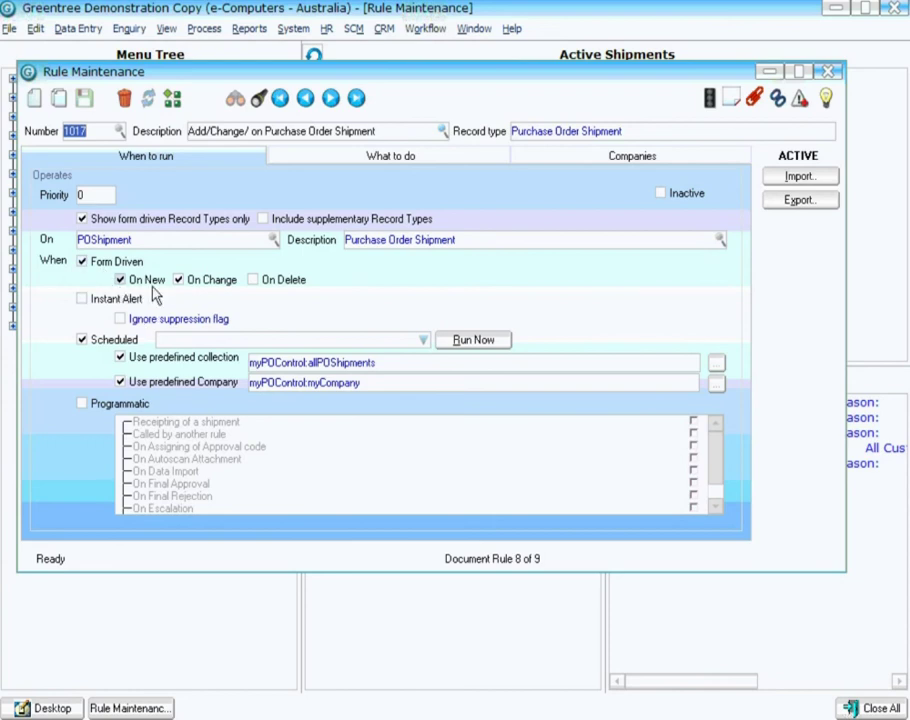
{"action": "left_click", "coordinate": [345, 156]}
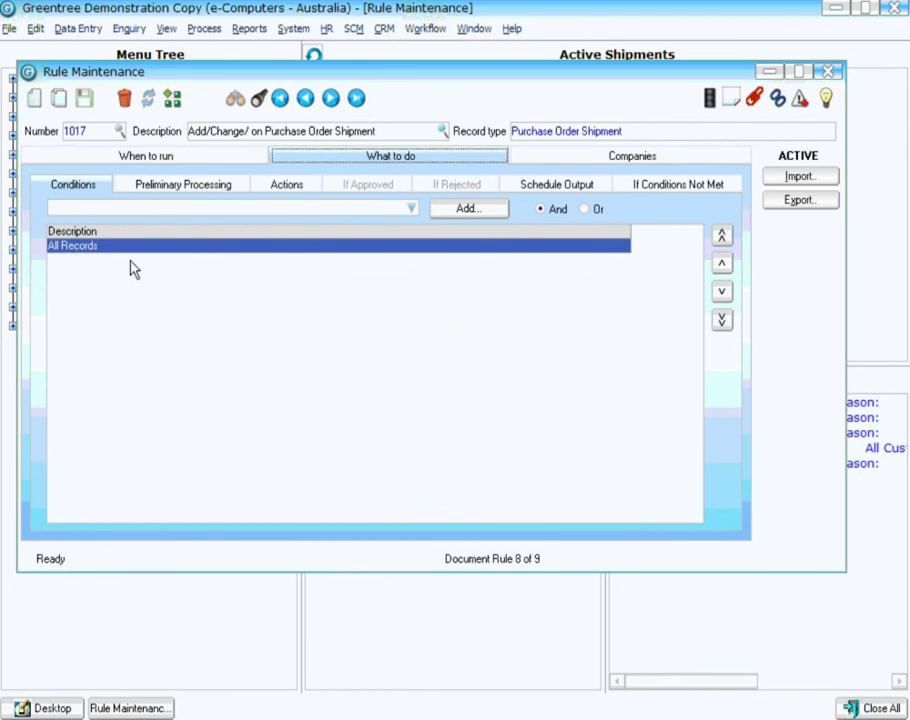
Check which alert collection rule 1017's remove and add actions use, and move the form clear of the Active Shipments list
{"action": "left_click", "coordinate": [292, 188]}
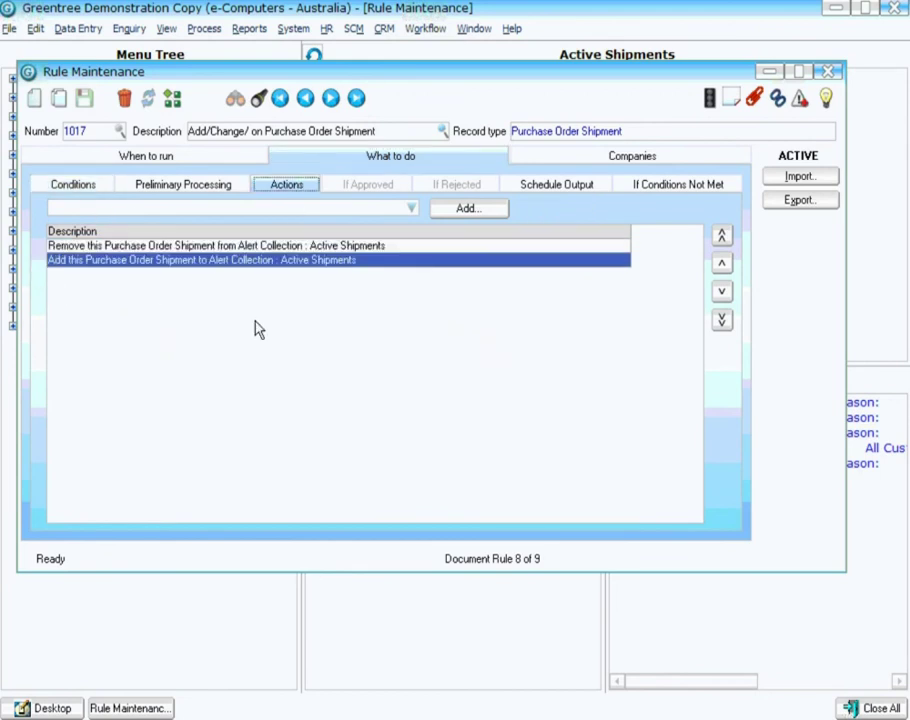
{"action": "double_click", "coordinate": [248, 246]}
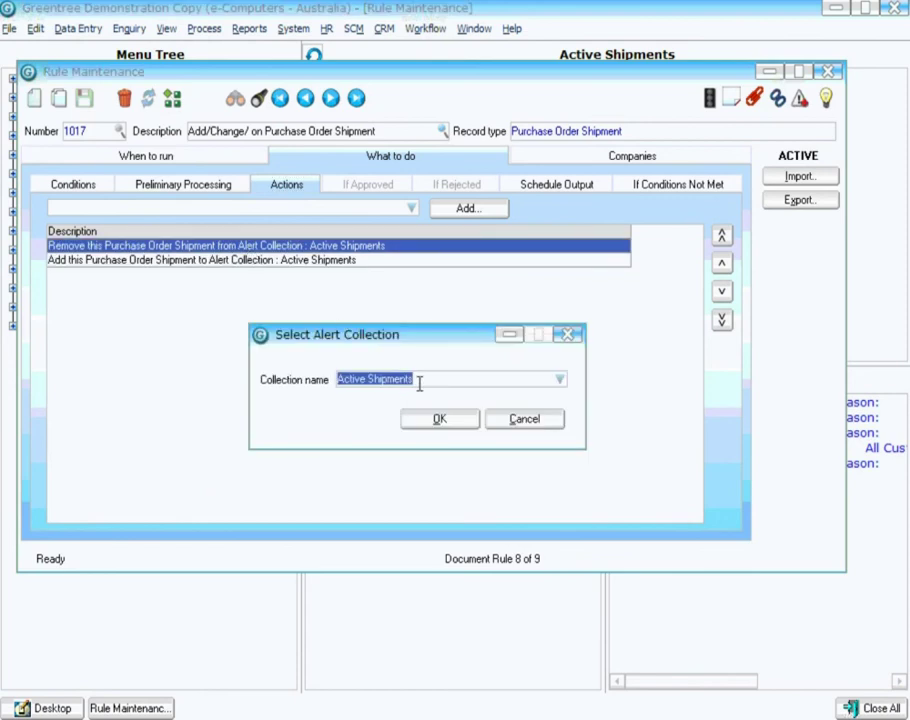
{"action": "left_click", "coordinate": [452, 425]}
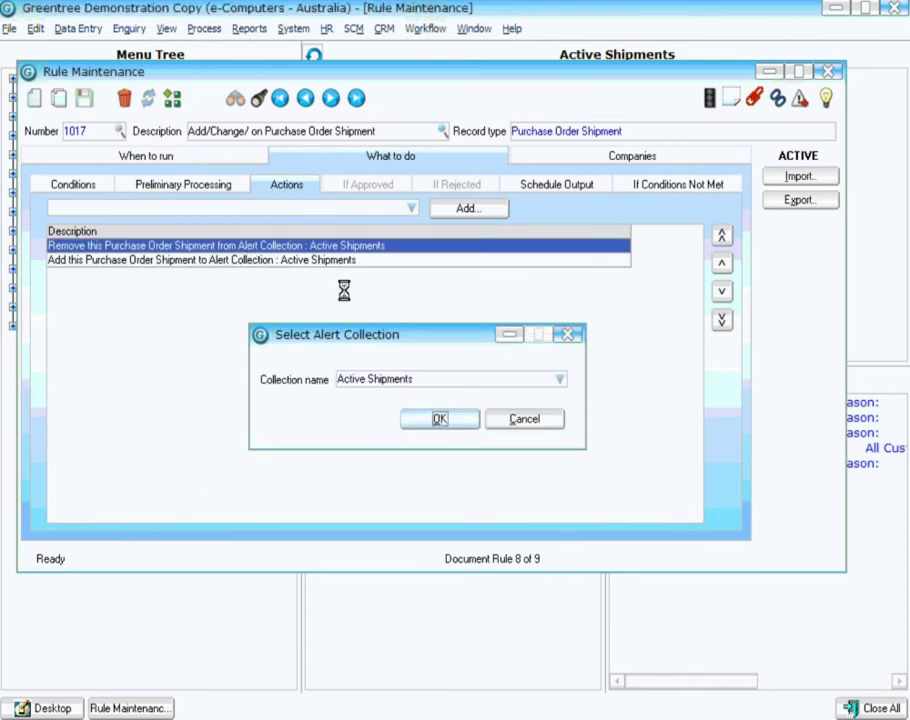
{"action": "left_click", "coordinate": [325, 262]}
{"action": "double_click", "coordinate": [318, 264]}
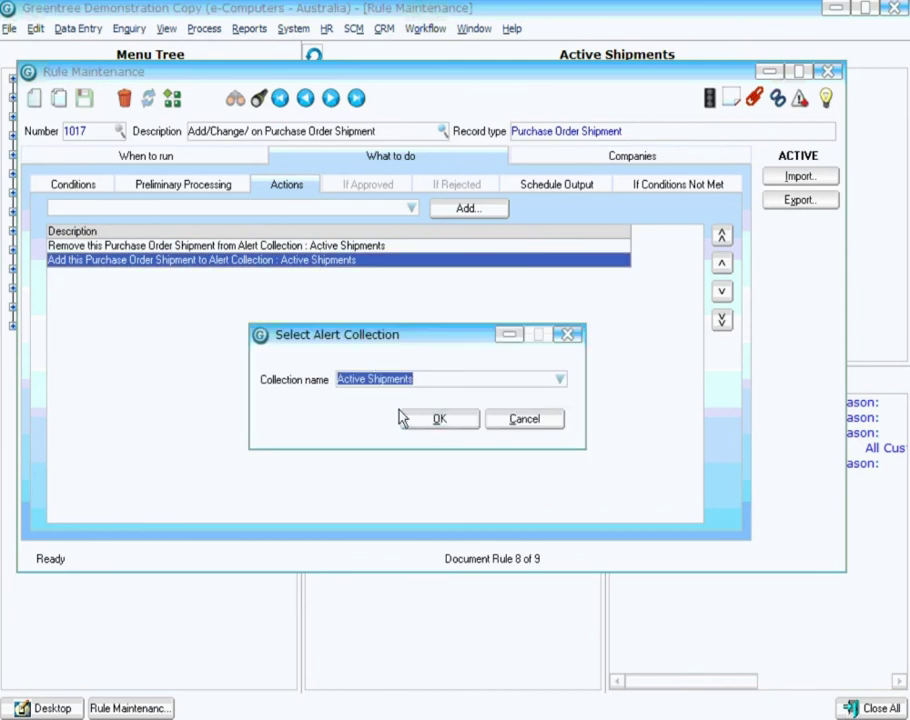
{"action": "left_click", "coordinate": [443, 421]}
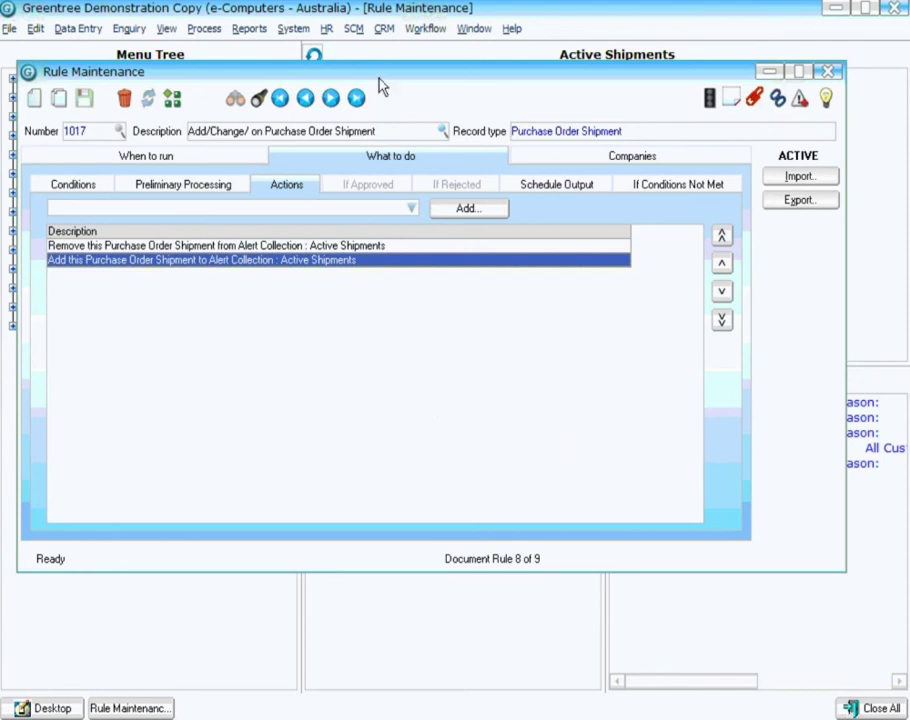
{"action": "left_click_drag", "start_coordinate": [380, 76], "coordinate": [406, 200]}
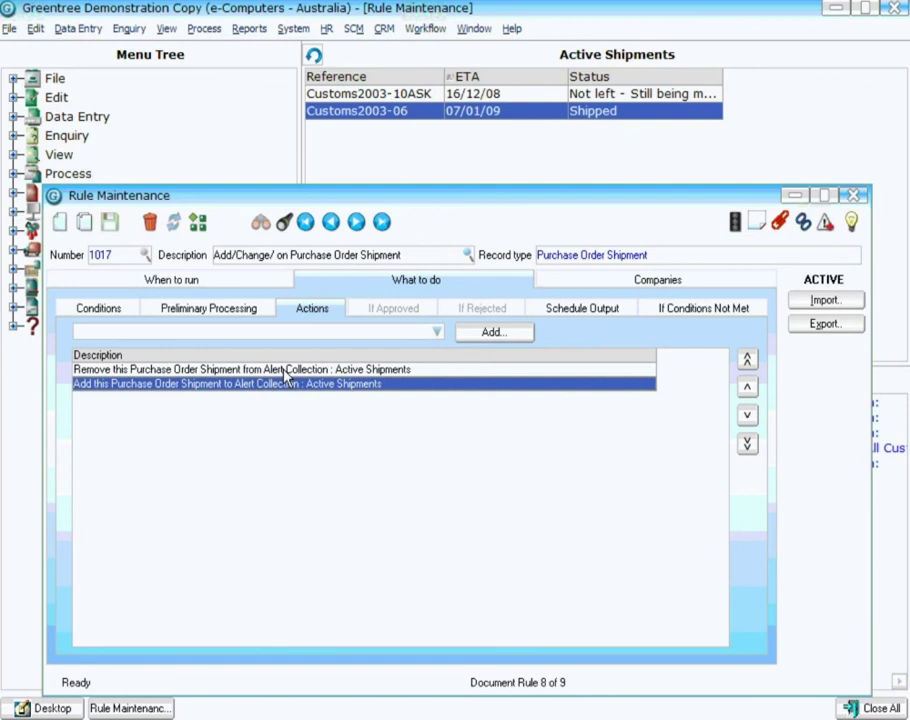
Bring up the last rule, 1018, and review its run settings, including the programmatic Receipting of a shipment trigger
{"action": "left_click", "coordinate": [62, 223]}
{"action": "left_click", "coordinate": [382, 222]}
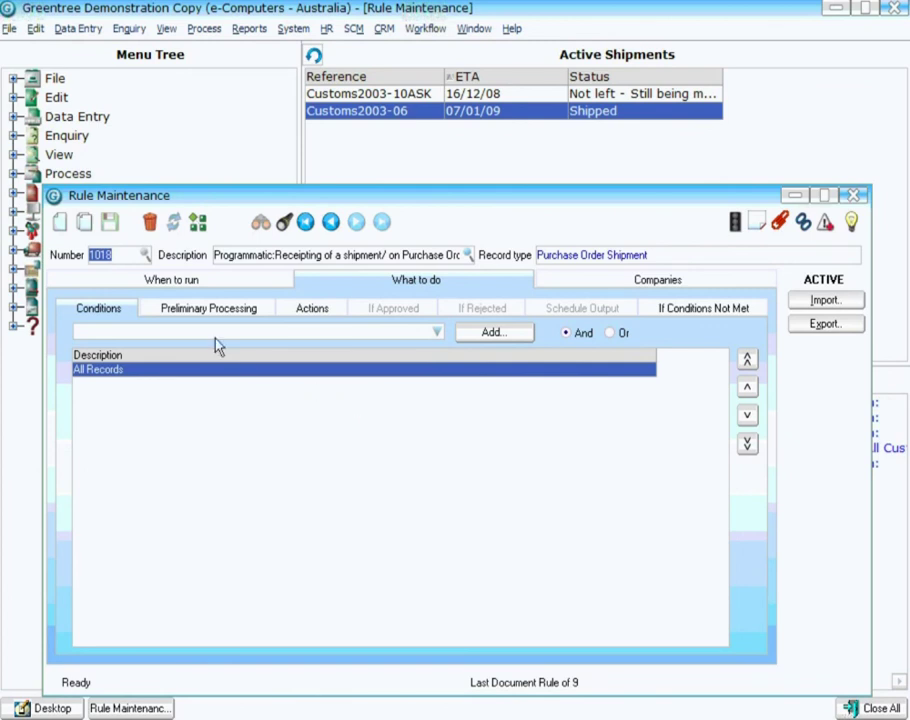
{"action": "left_click", "coordinate": [192, 280]}
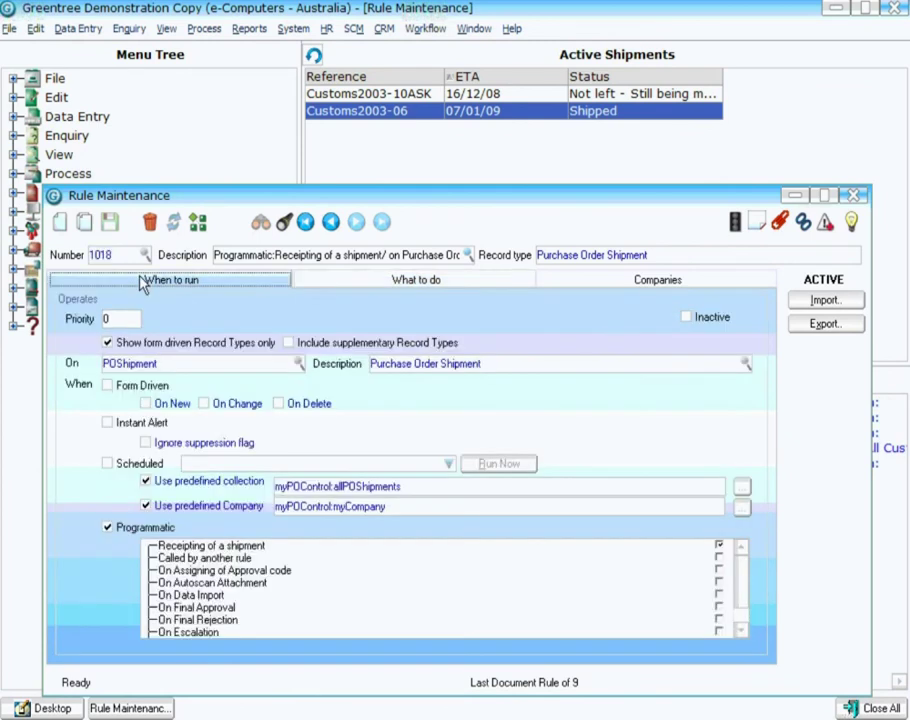
{"action": "left_click", "coordinate": [208, 546]}
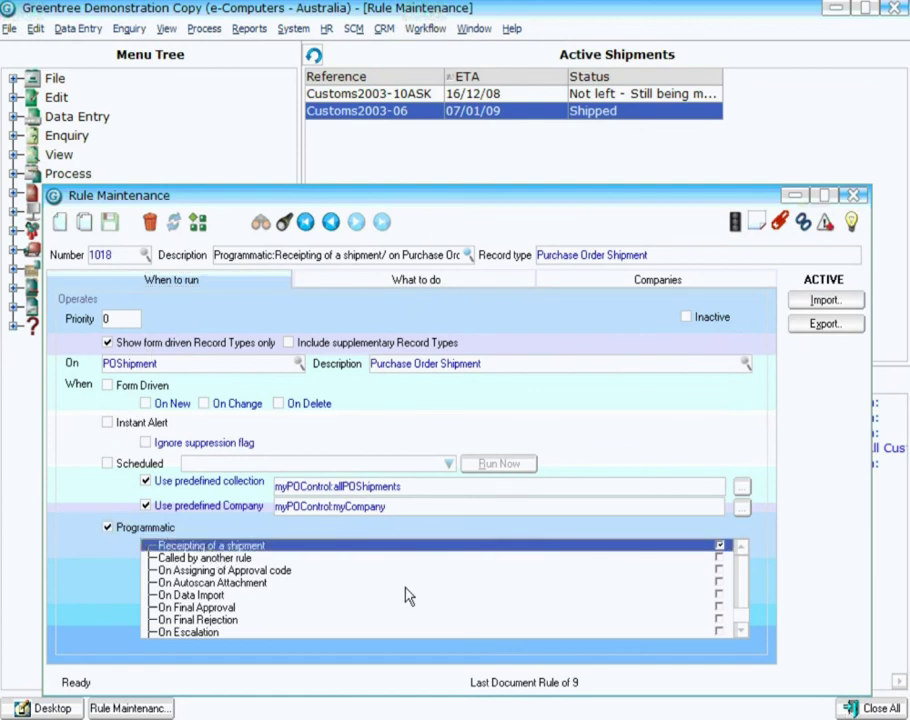
Review rule 1018's conditions and the alert collection used by its remove action, and close Rule Maintenance
{"action": "left_click", "coordinate": [328, 289]}
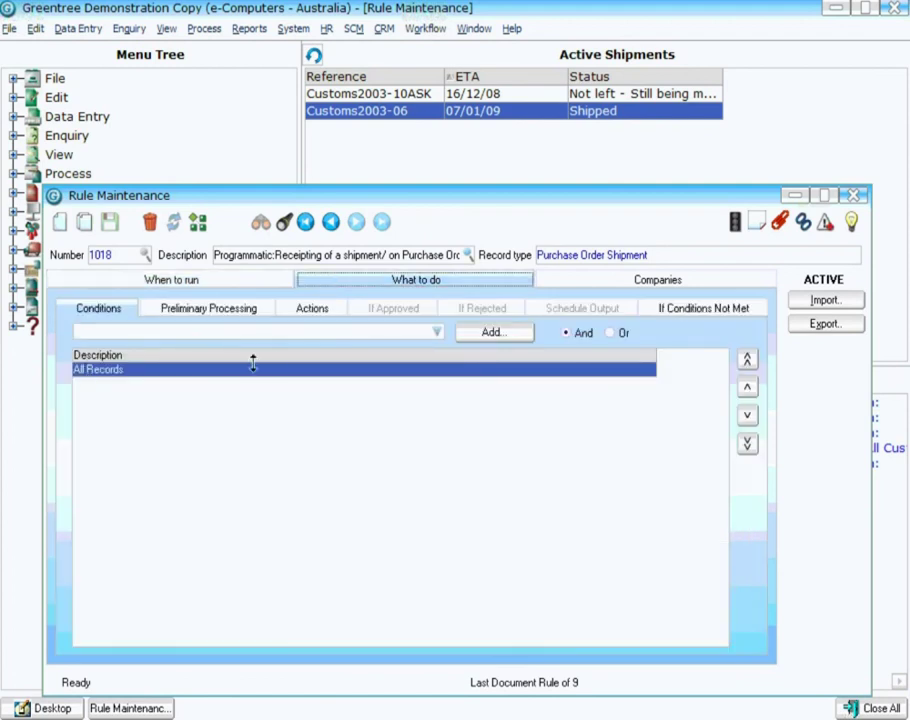
{"action": "left_click", "coordinate": [335, 311]}
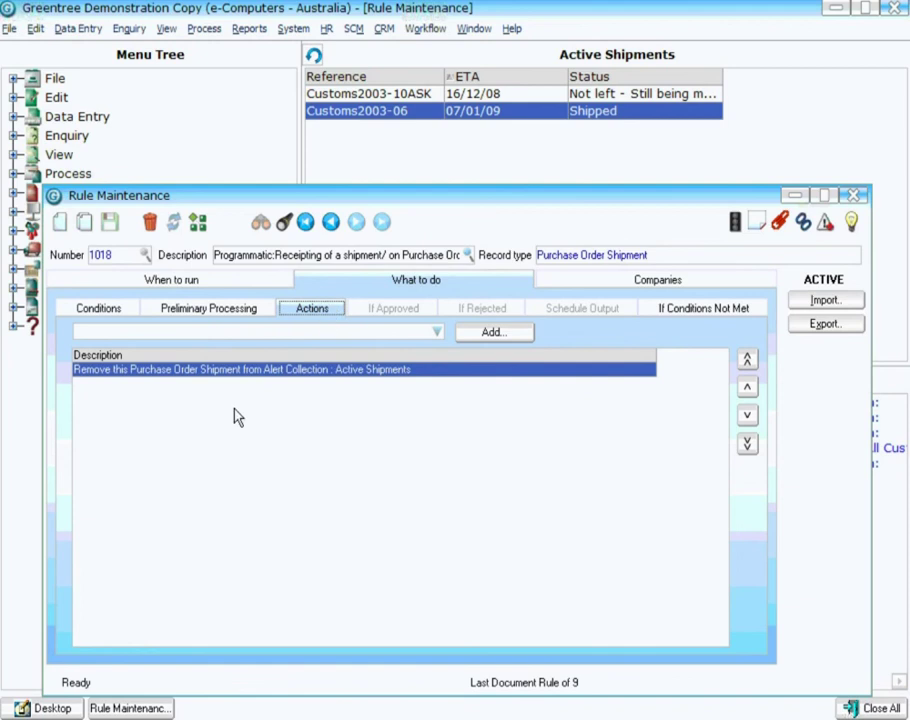
{"action": "double_click", "coordinate": [152, 378]}
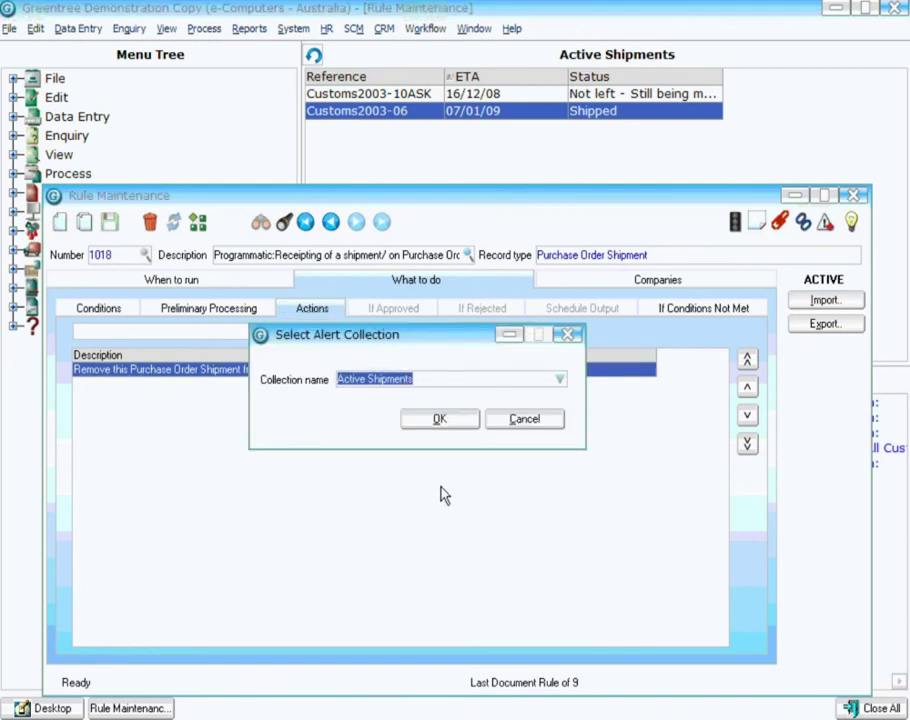
{"action": "left_click", "coordinate": [440, 420]}
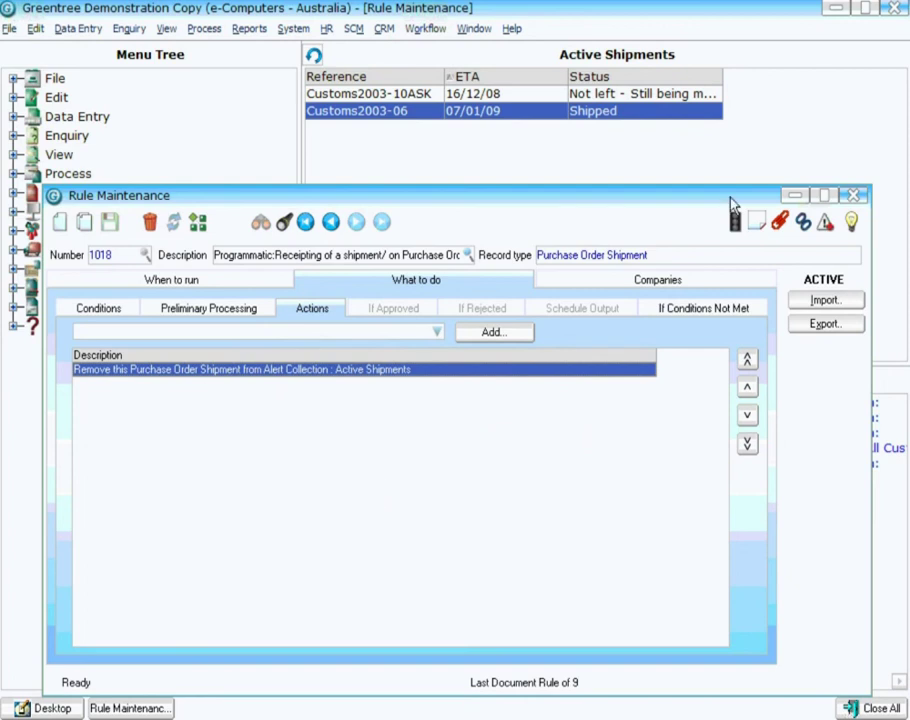
{"action": "left_click", "coordinate": [853, 194]}
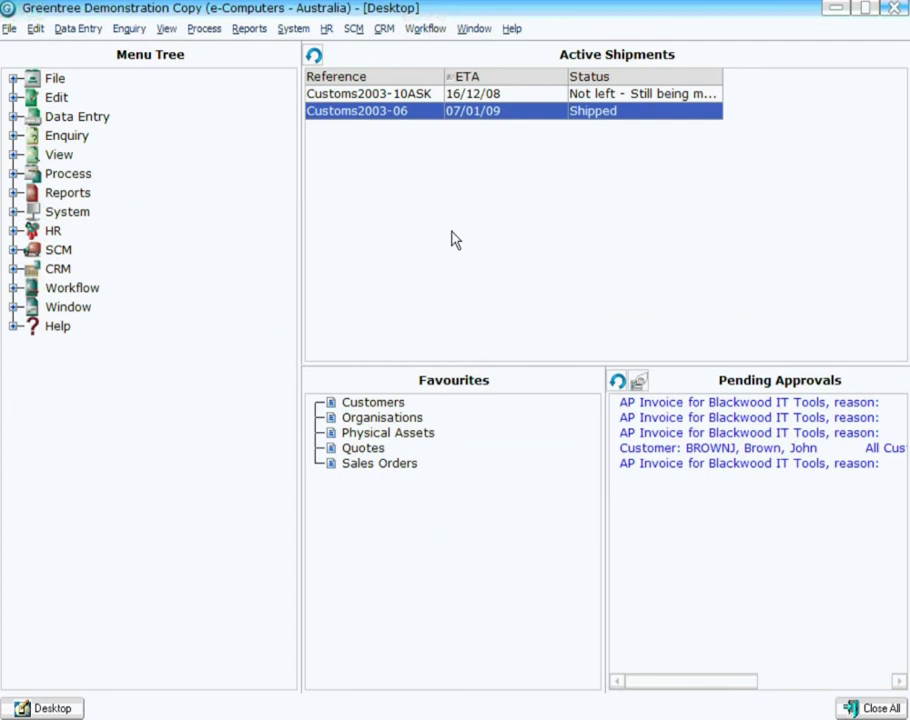
Open shipment Customs2003-06 from the Active Shipments list and place its entry form below the list
{"action": "double_click", "coordinate": [430, 113]}
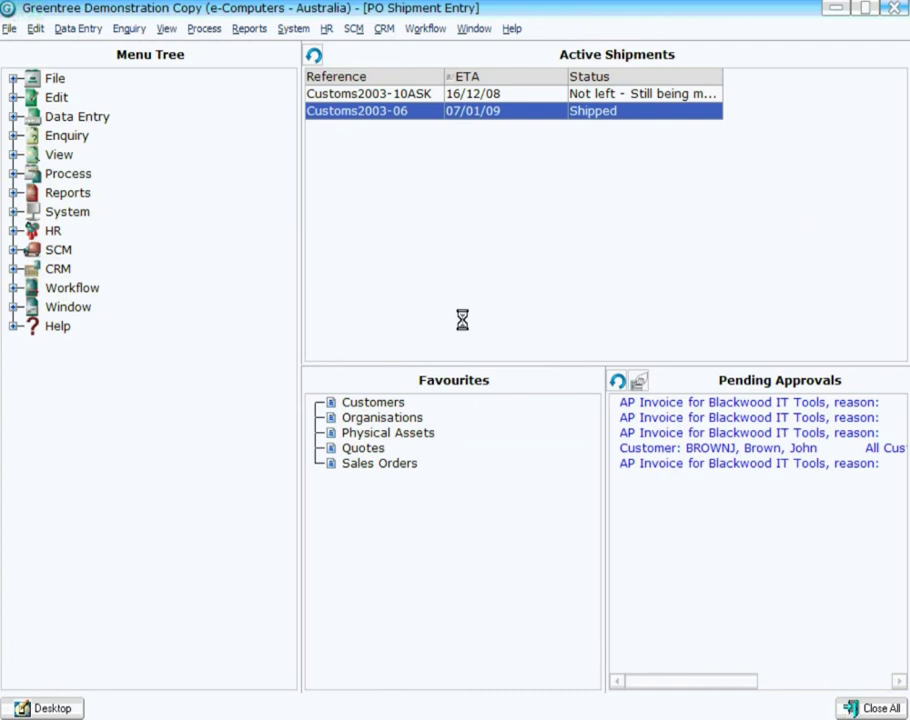
{"action": "left_click_drag", "start_coordinate": [348, 80], "coordinate": [348, 196]}
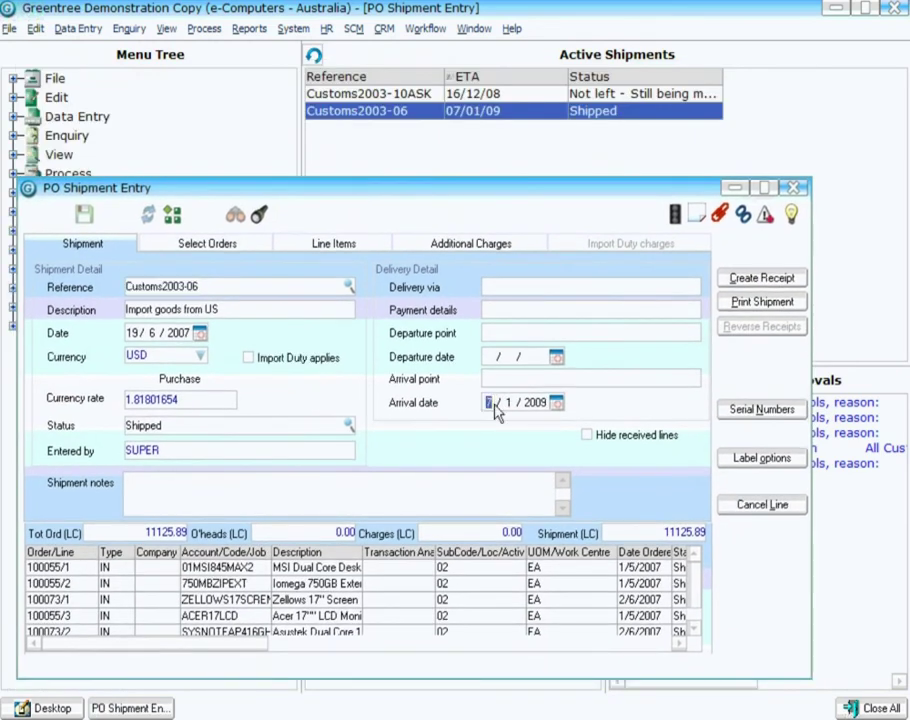